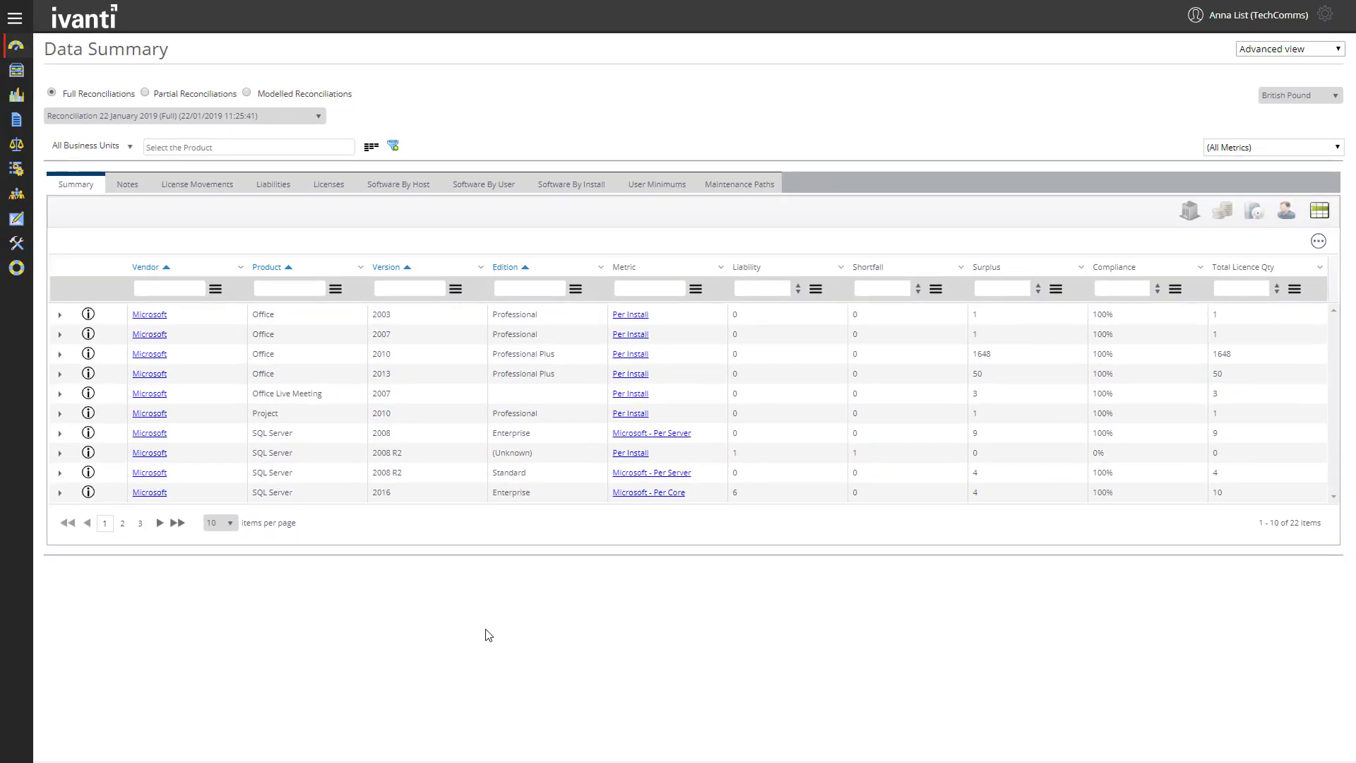
From the SQL Server 2008 R2 (Unknown) summary row's software information, open that product's installed software record on OSI012 for editing.
mouse_move(291, 455)
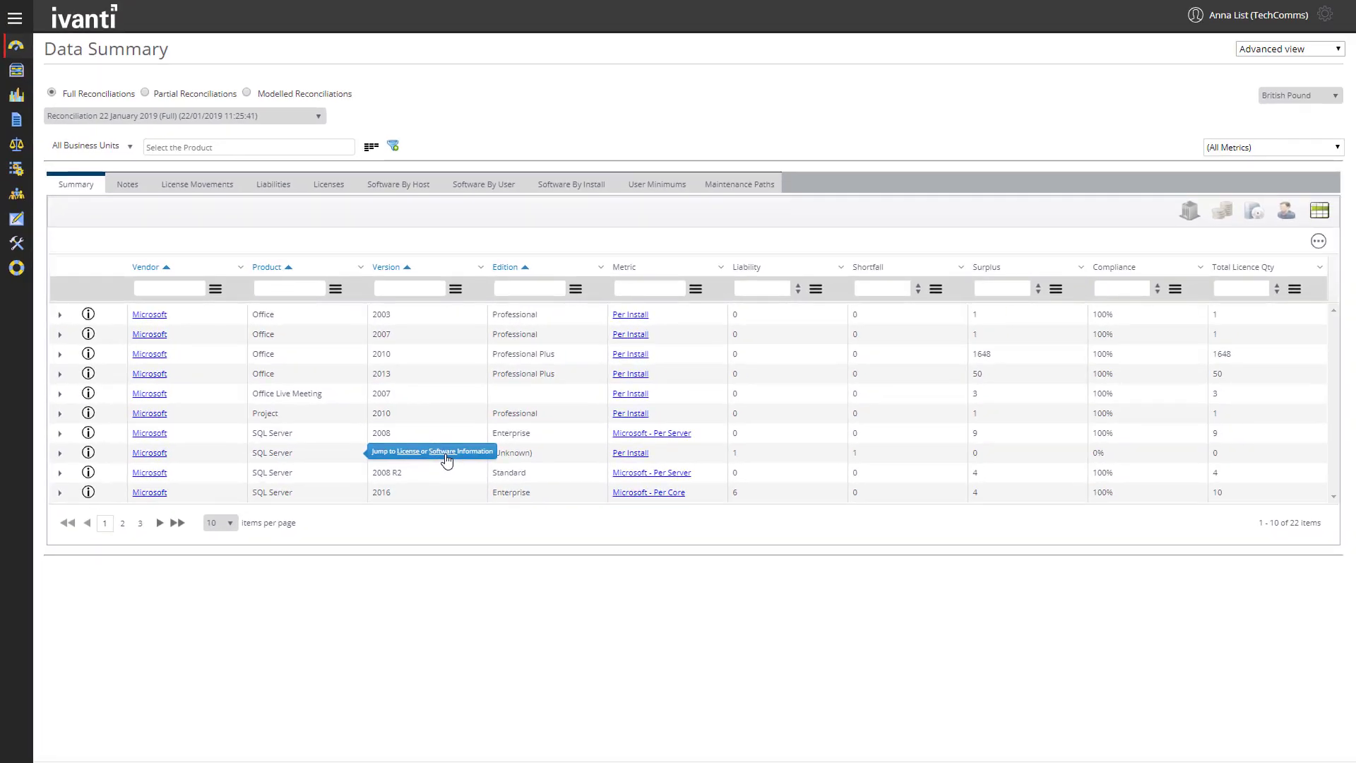
left_click(446, 455)
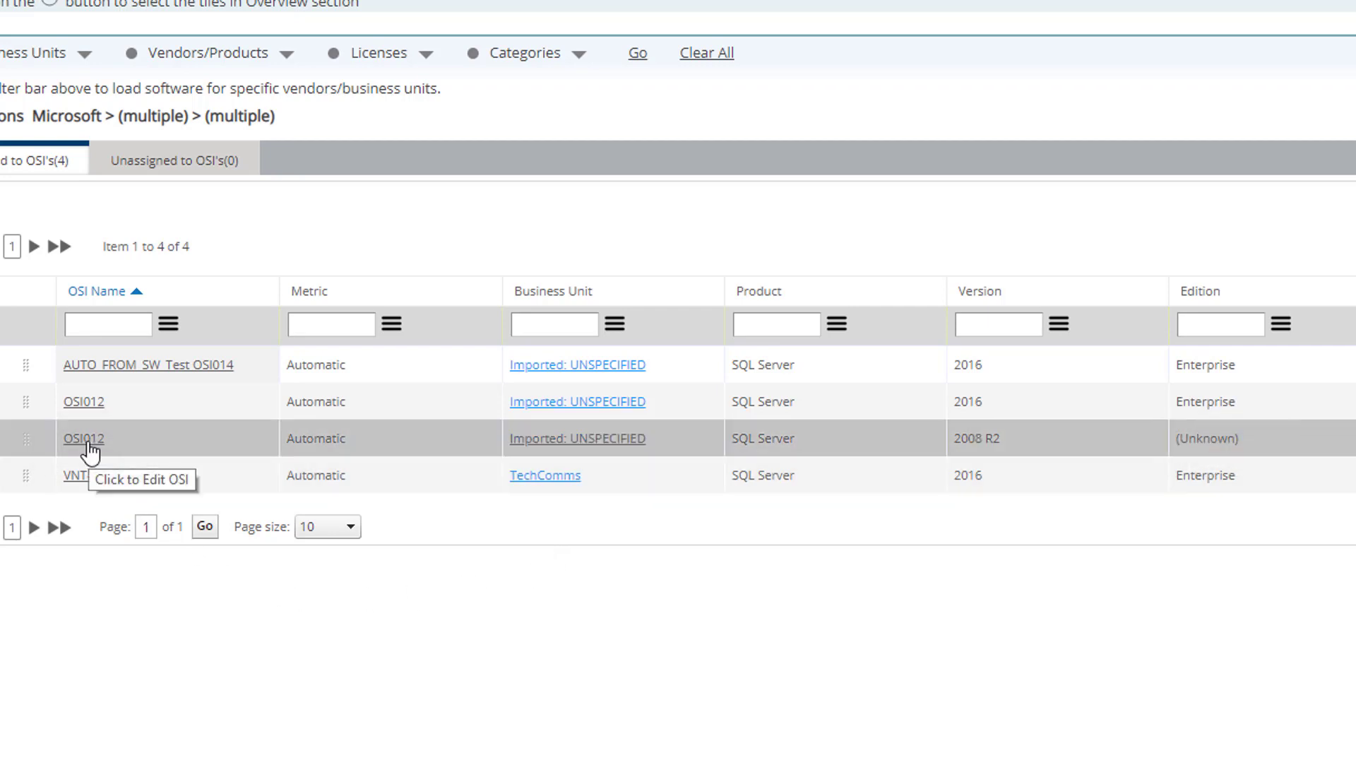
left_click(88, 443)
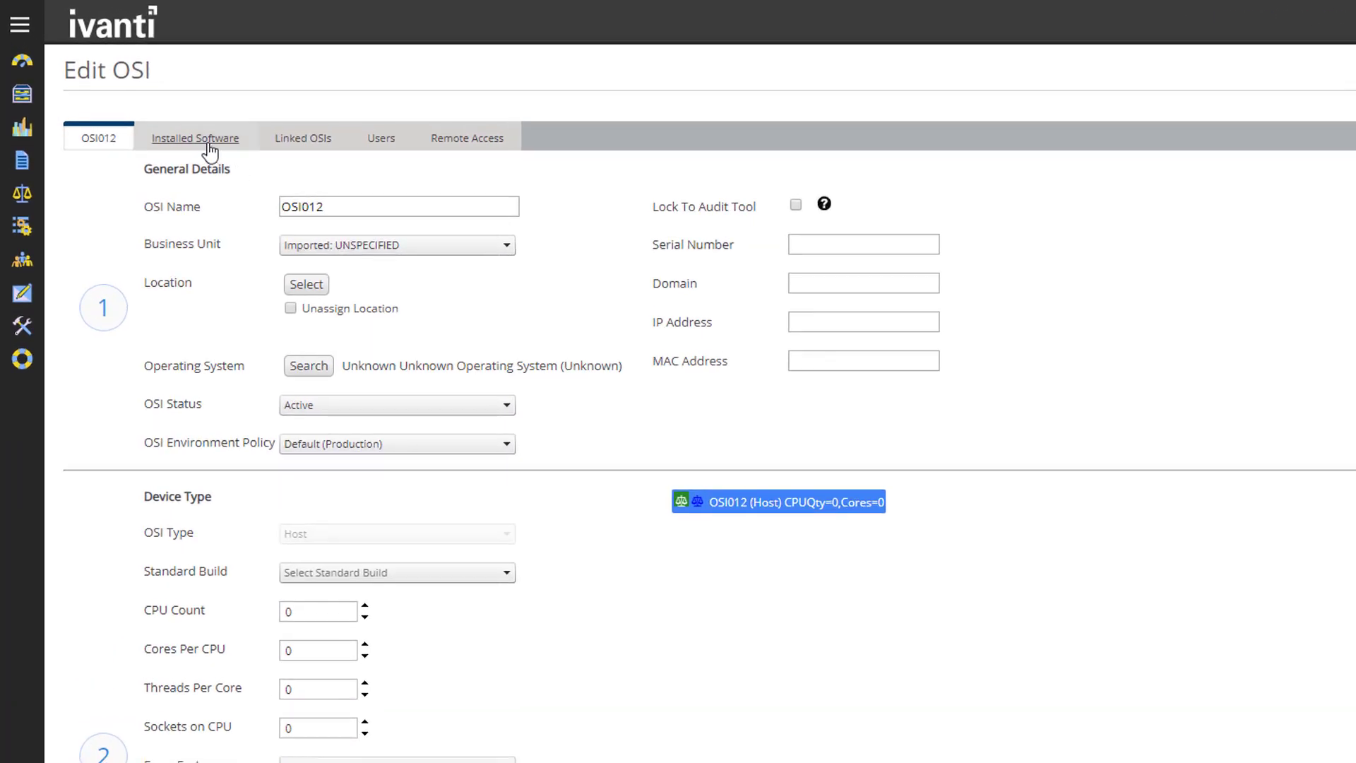
left_click(210, 151)
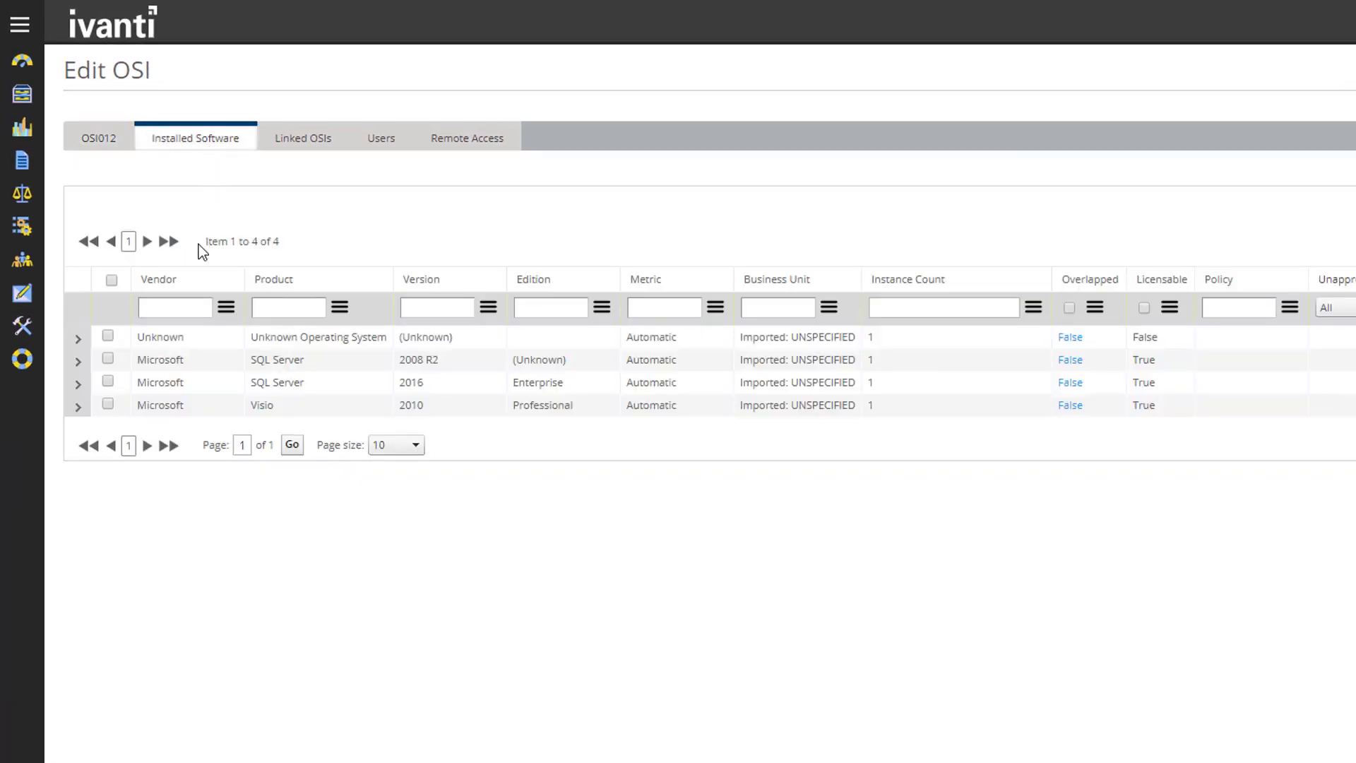
left_click(169, 361)
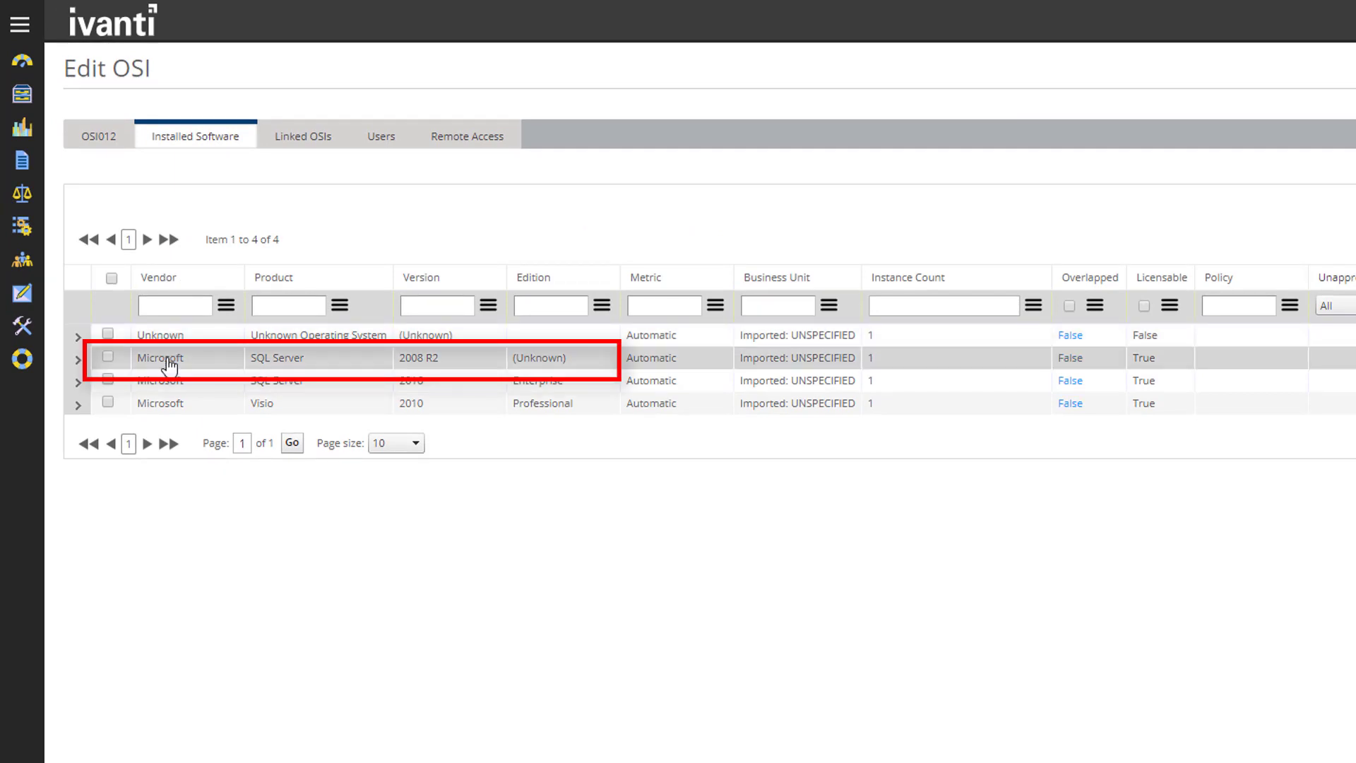
left_click(168, 360)
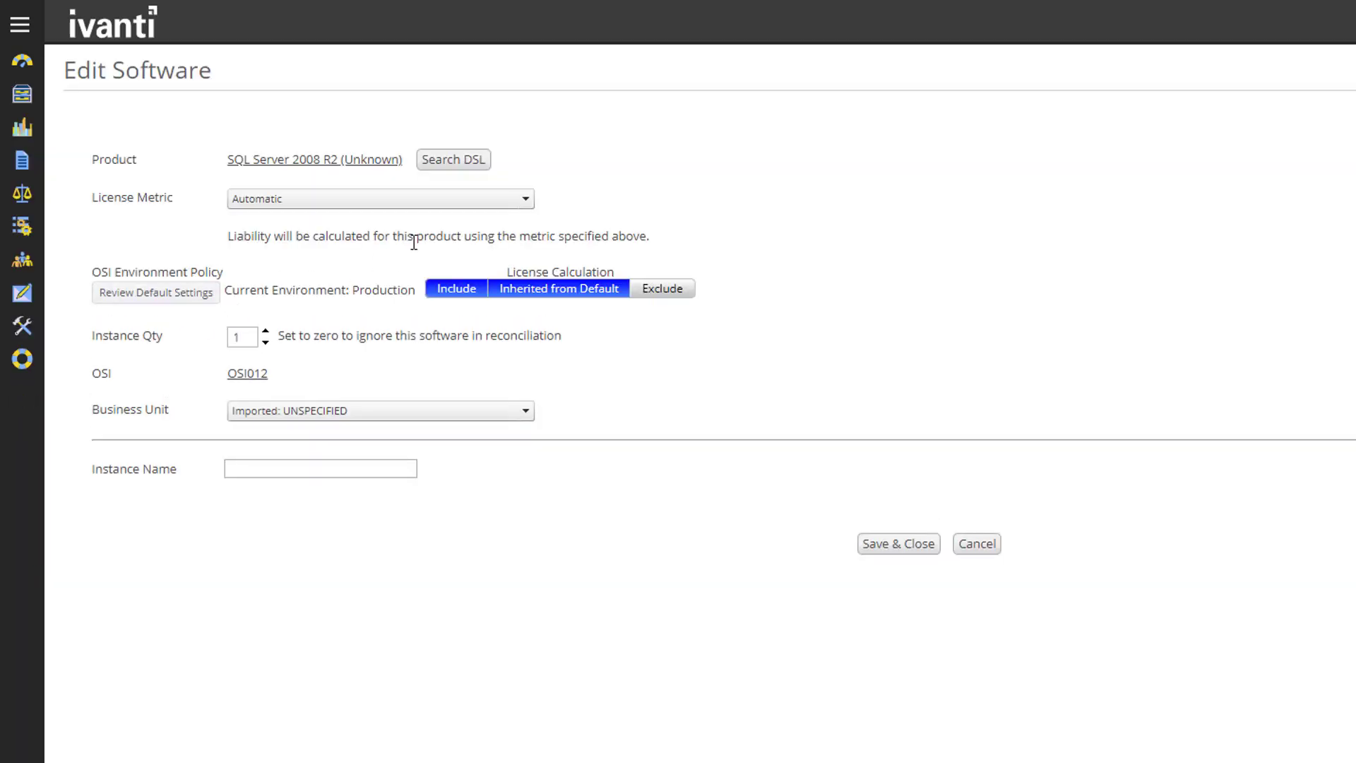
Search the DSL for "sql server 2008 R2", assign the Microsoft SQL Server 2008 R2 Standard edition to the software record, and save it.
left_click(461, 167)
left_click(623, 319)
type("sql")
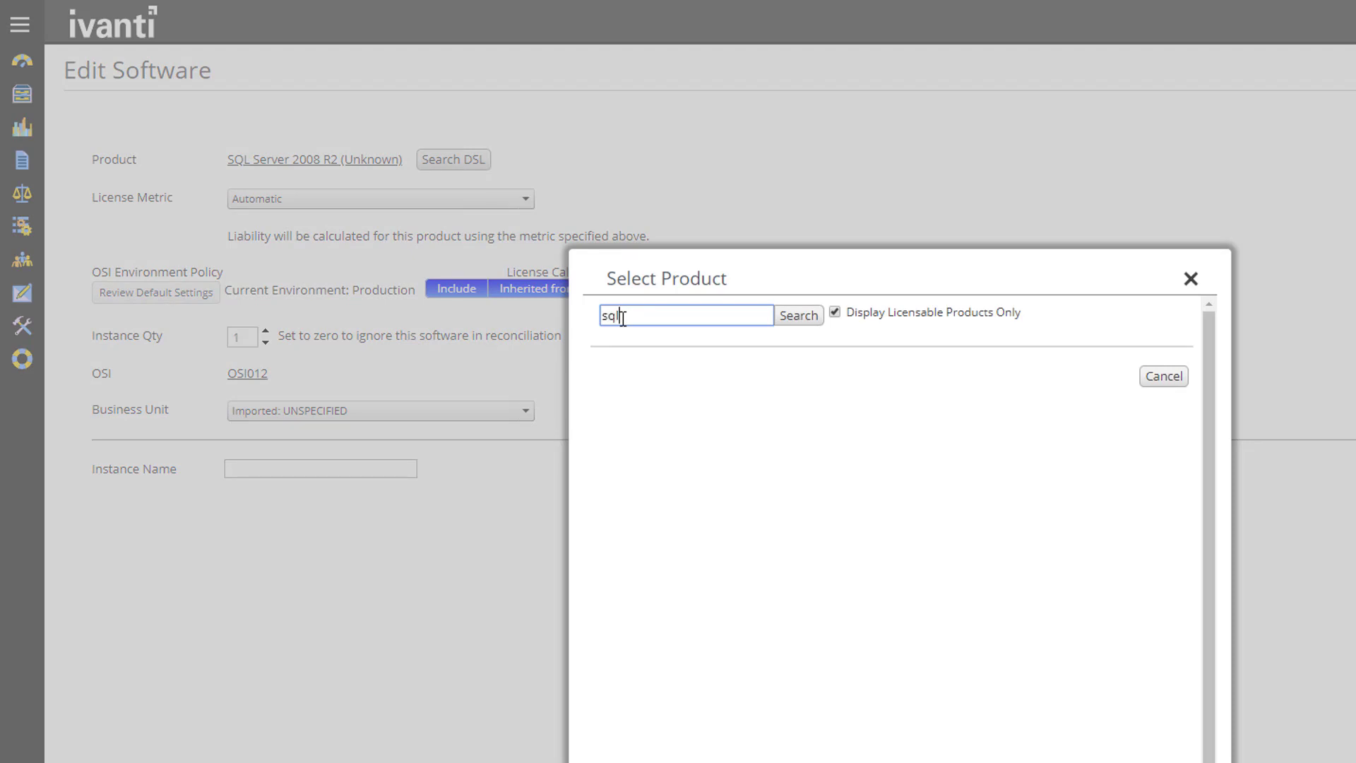
type(" server 2008 R2")
key("Return")
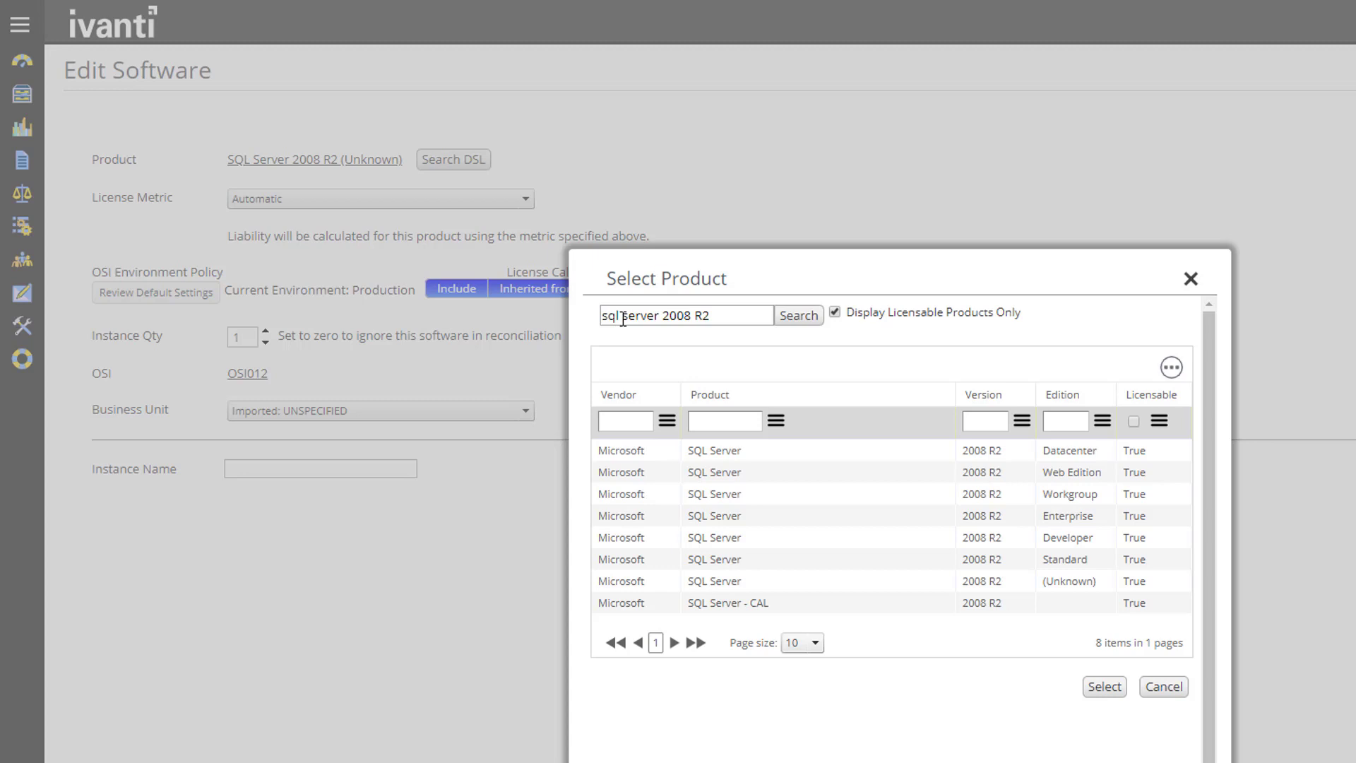
left_click(723, 559)
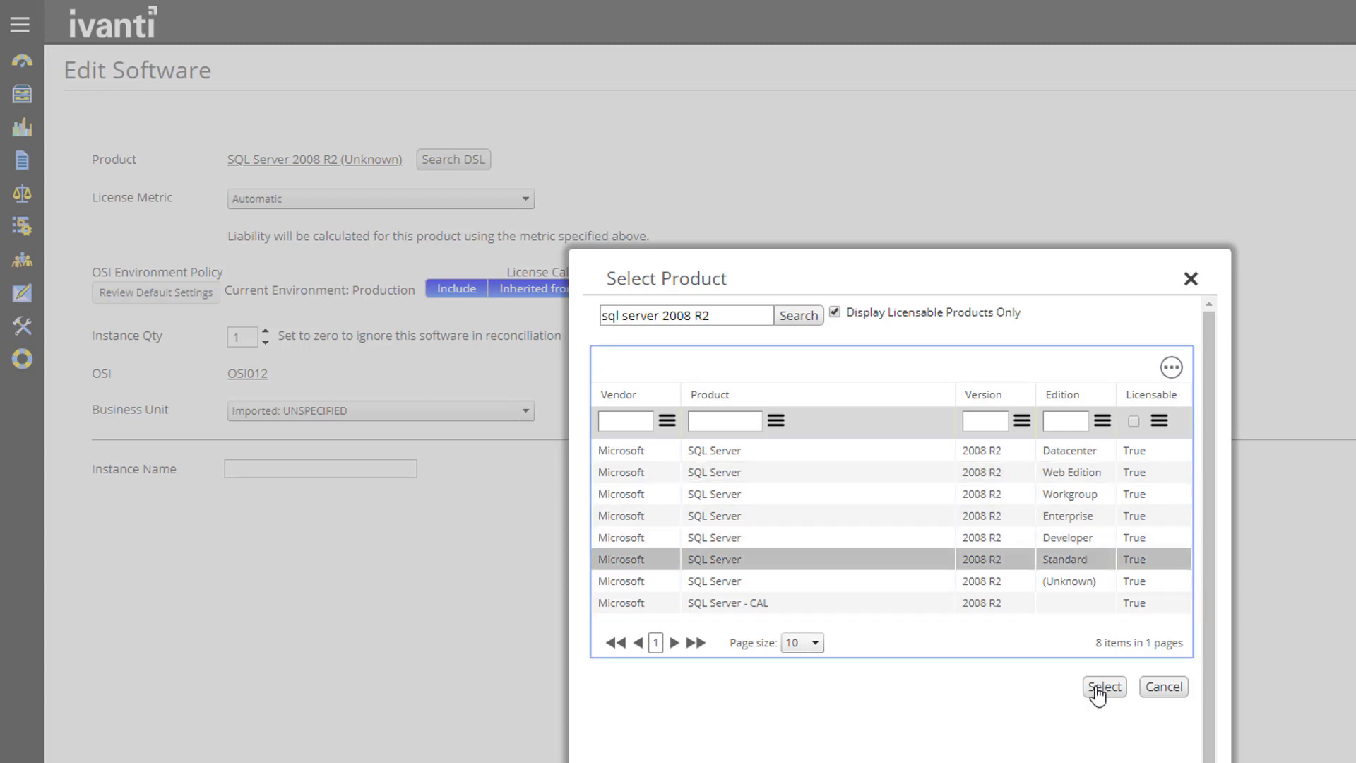
left_click(1104, 688)
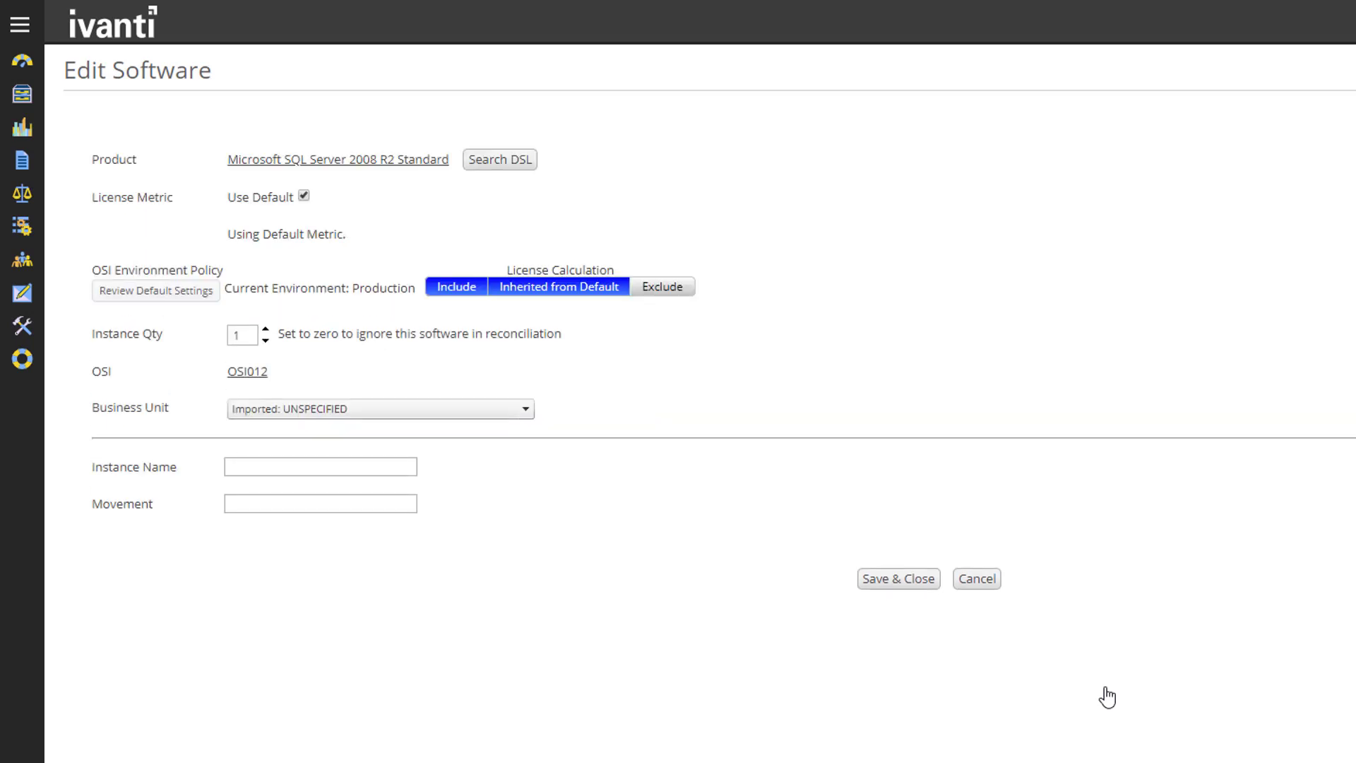
left_click(915, 582)
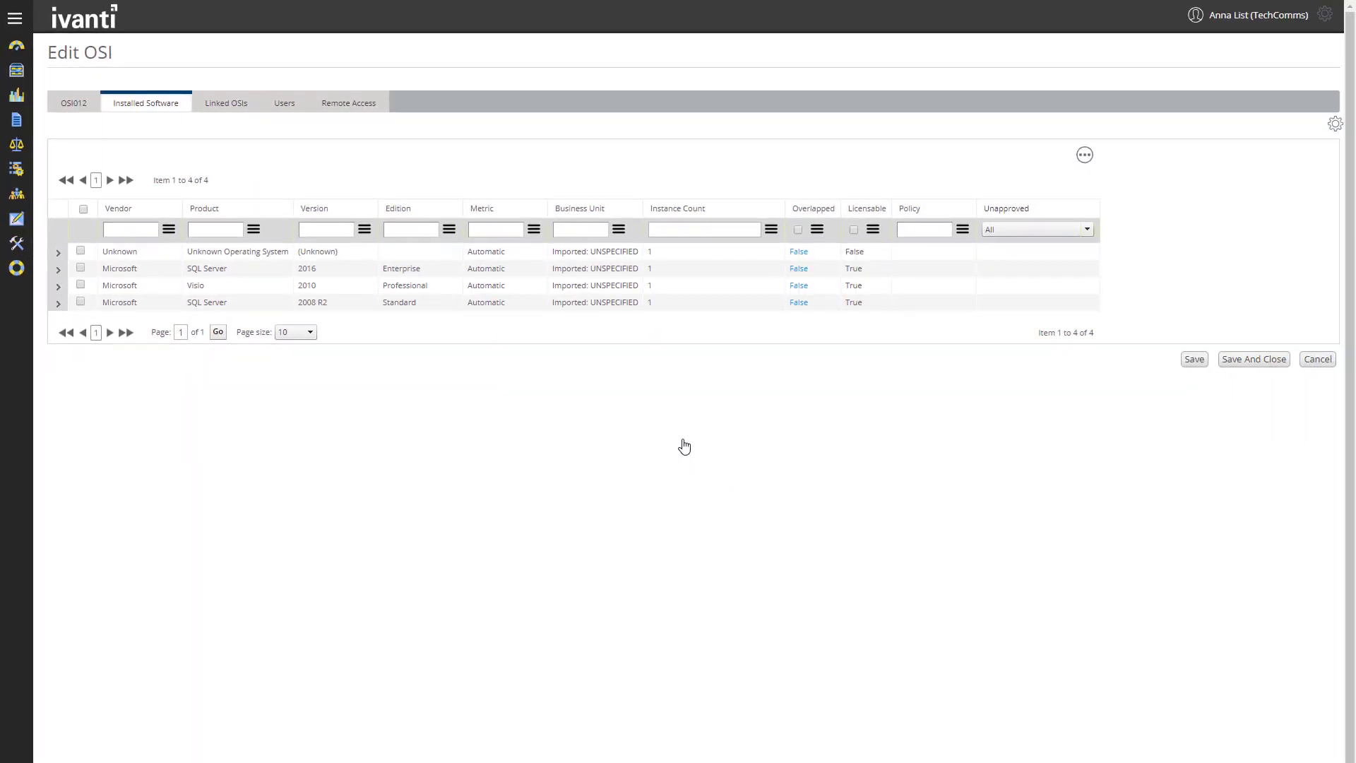
Return to the home page and open the Software page under Estate Management.
left_click(67, 26)
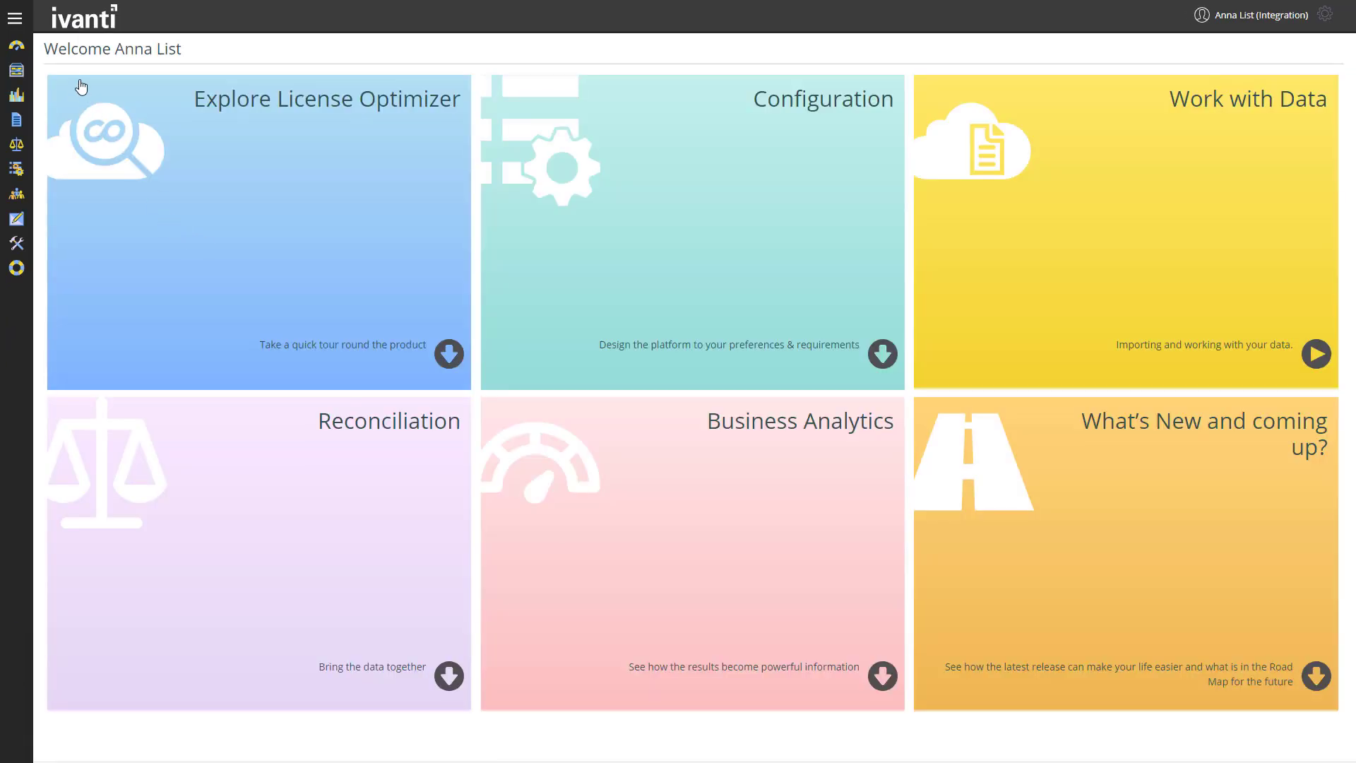
left_click(17, 27)
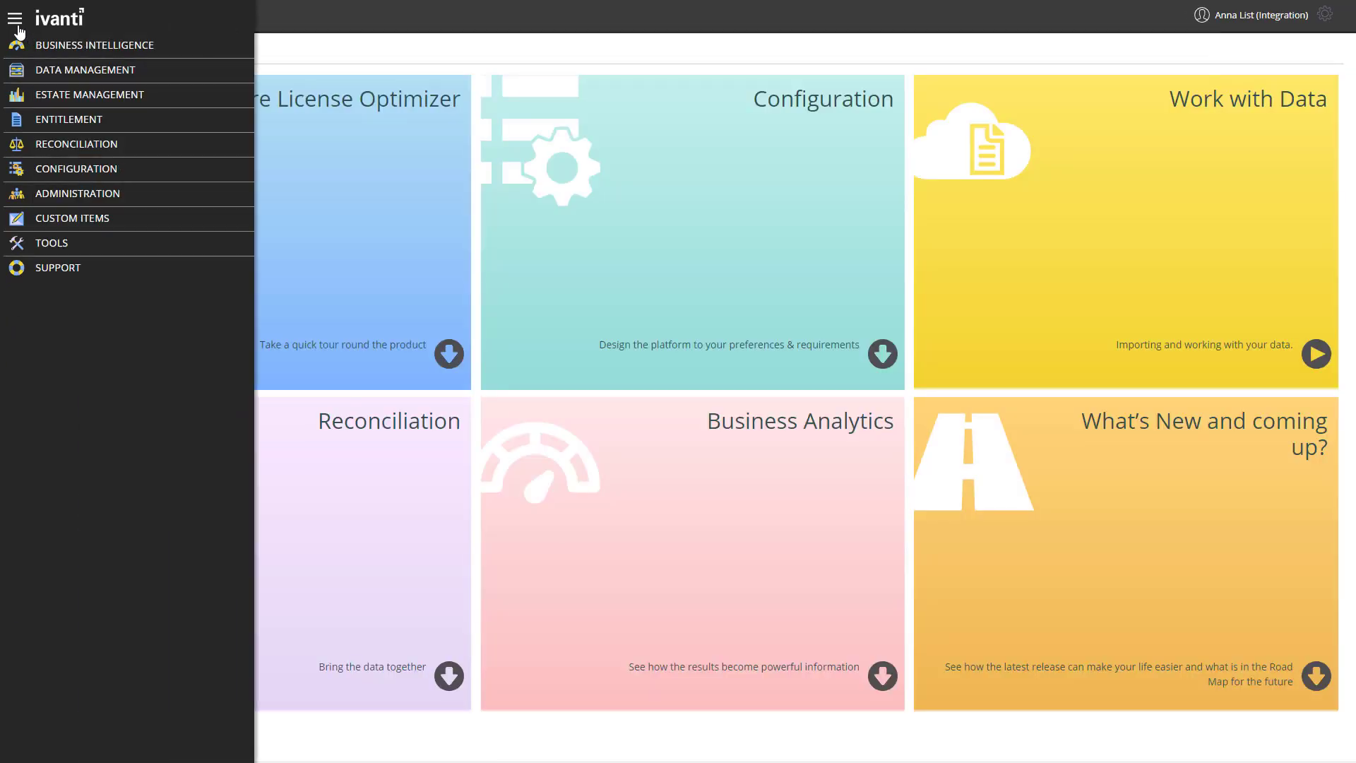
left_click(43, 94)
left_click(71, 155)
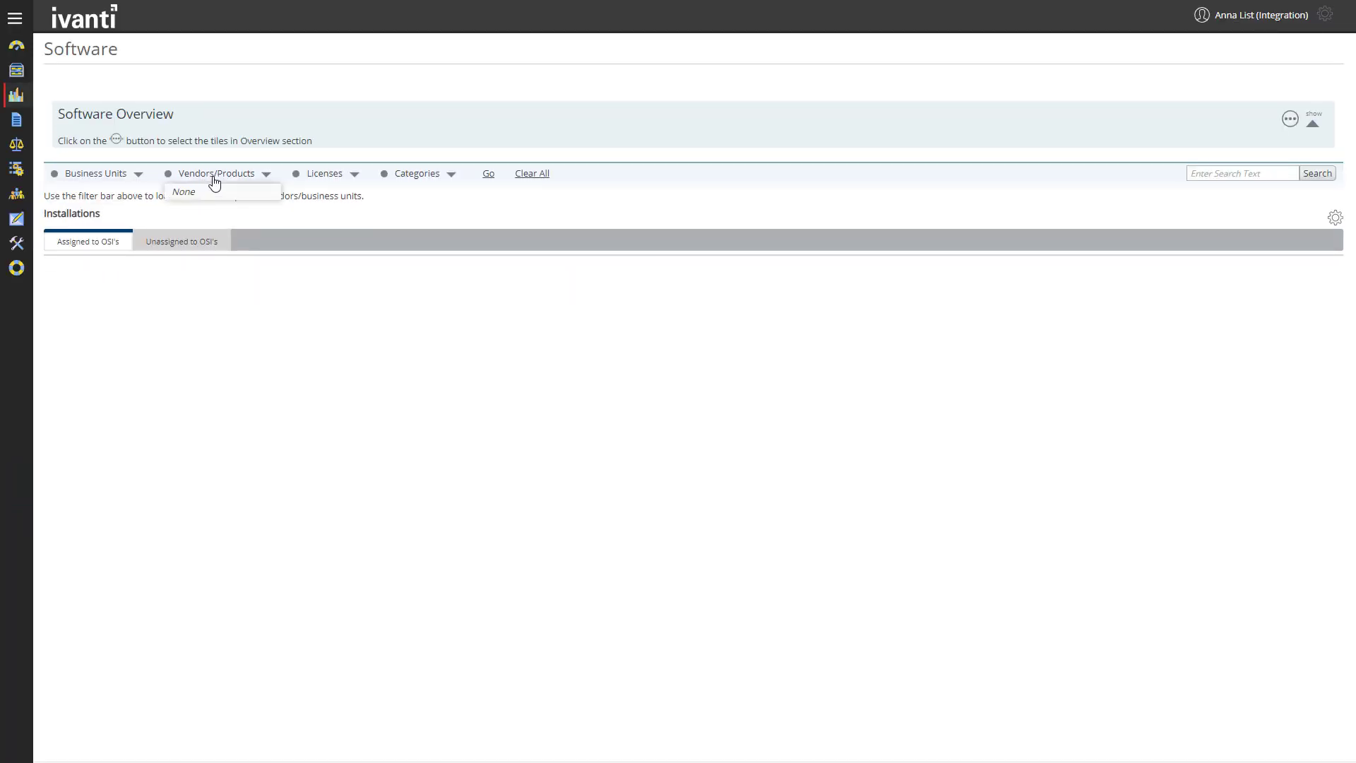
Filter the software installations to Microsoft SQL Server, with "unknown" as the edition.
left_click(212, 181)
scroll(575, 393, "down", 3)
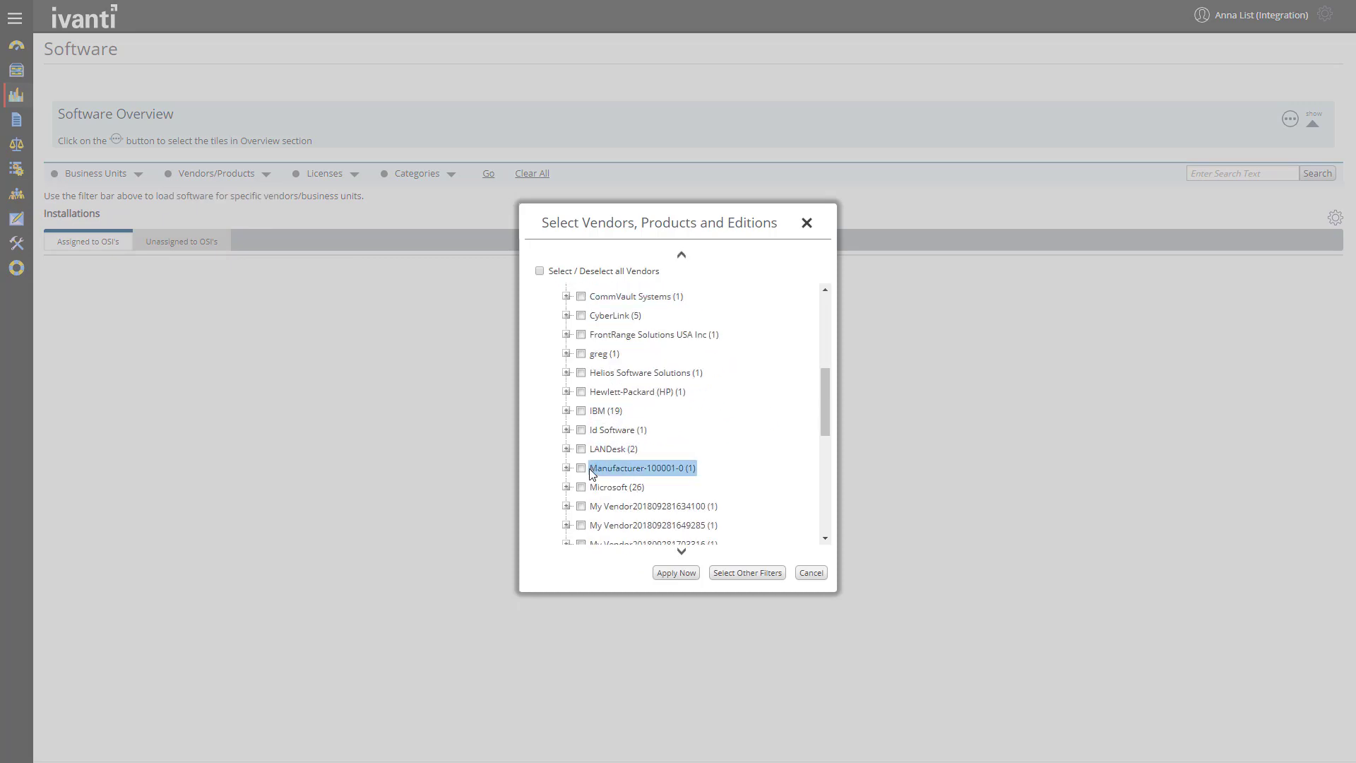
left_click(568, 488)
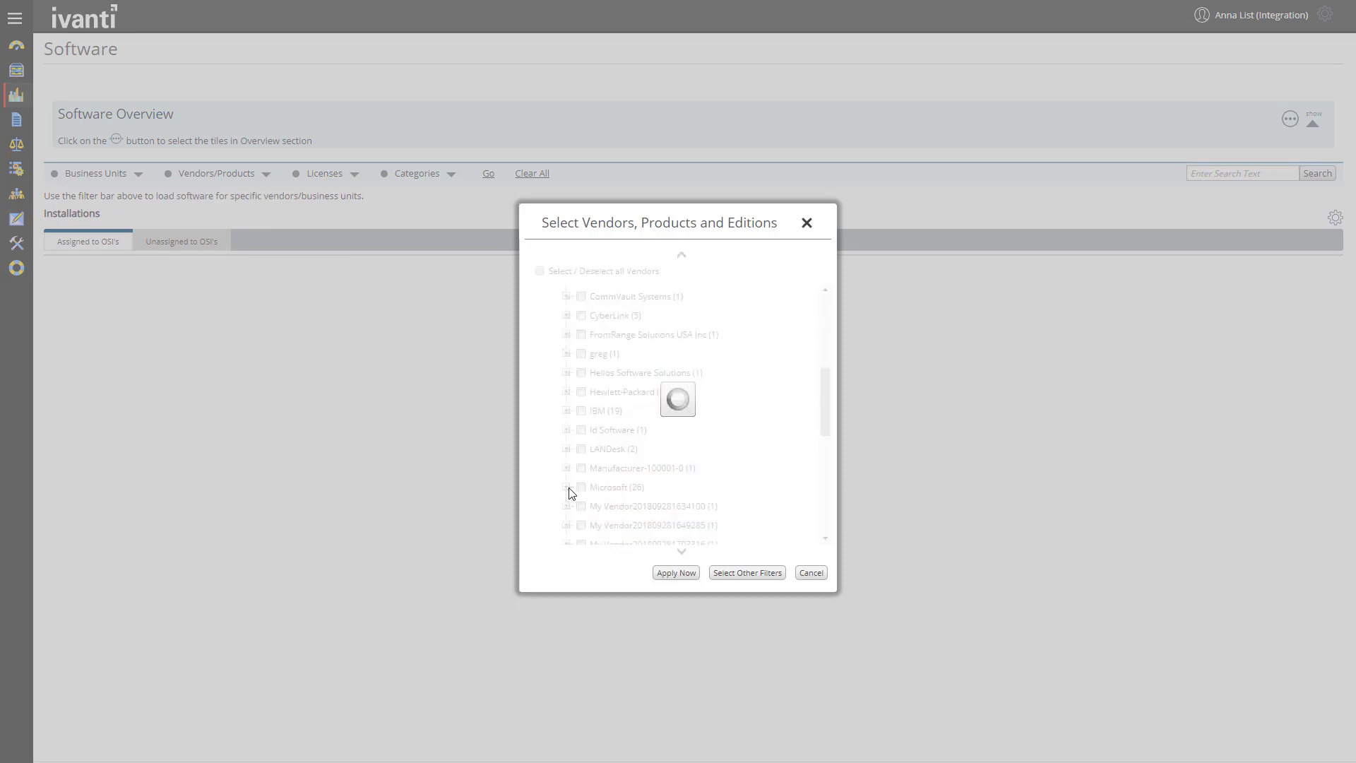
scroll(607, 491, "down", 3)
left_click(609, 503)
left_click(675, 573)
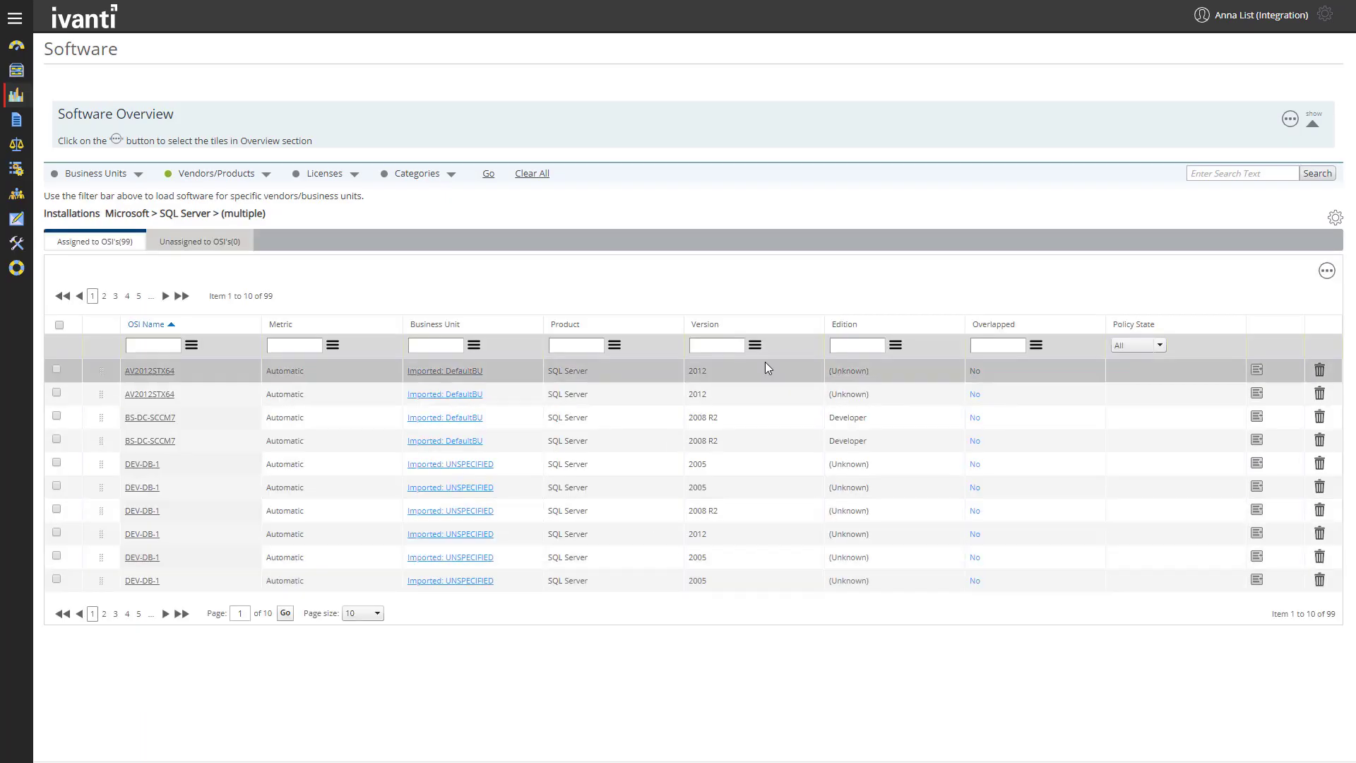
type("unknown")
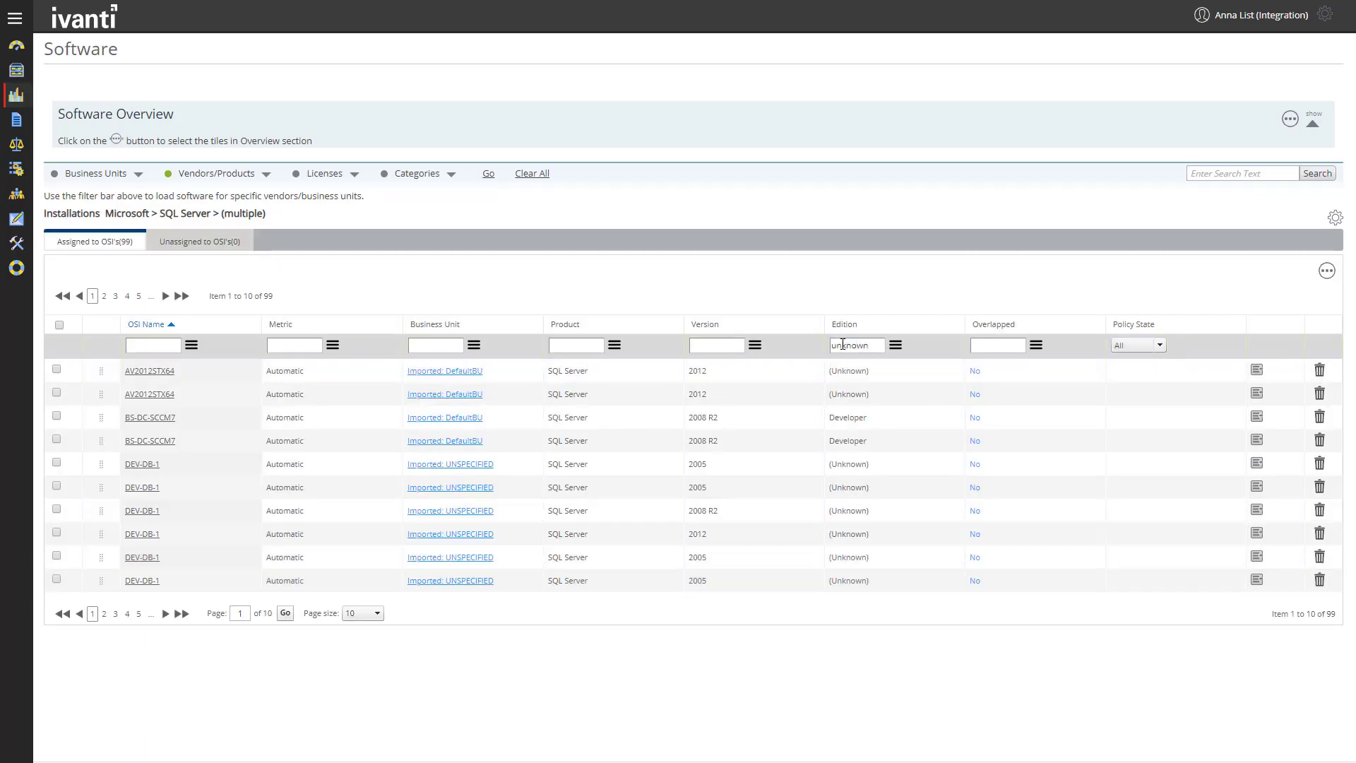
key("Return")
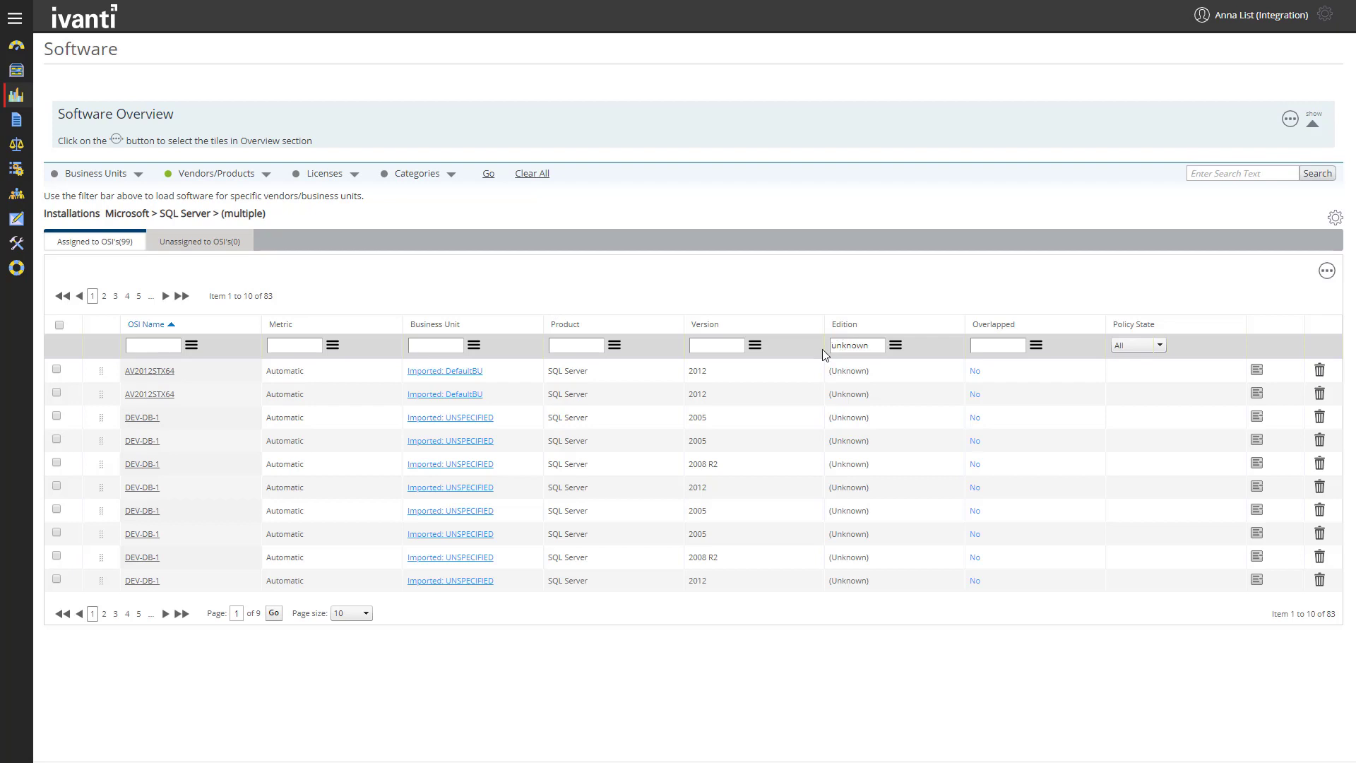
Select both AV2012STX64 installations and the first DEV-DB-1 installation of version 2012, and open them in Quick Edit.
left_click(57, 372)
left_click(57, 394)
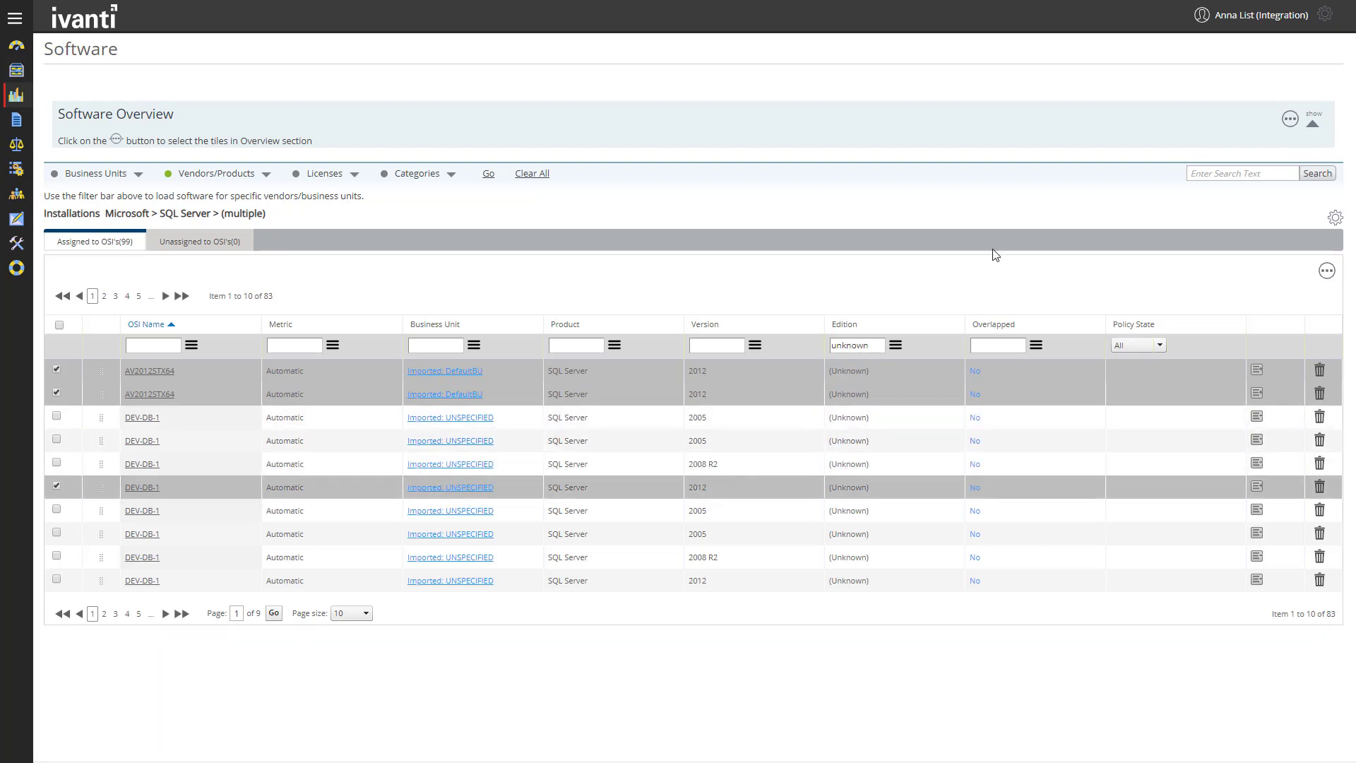
left_click(1335, 218)
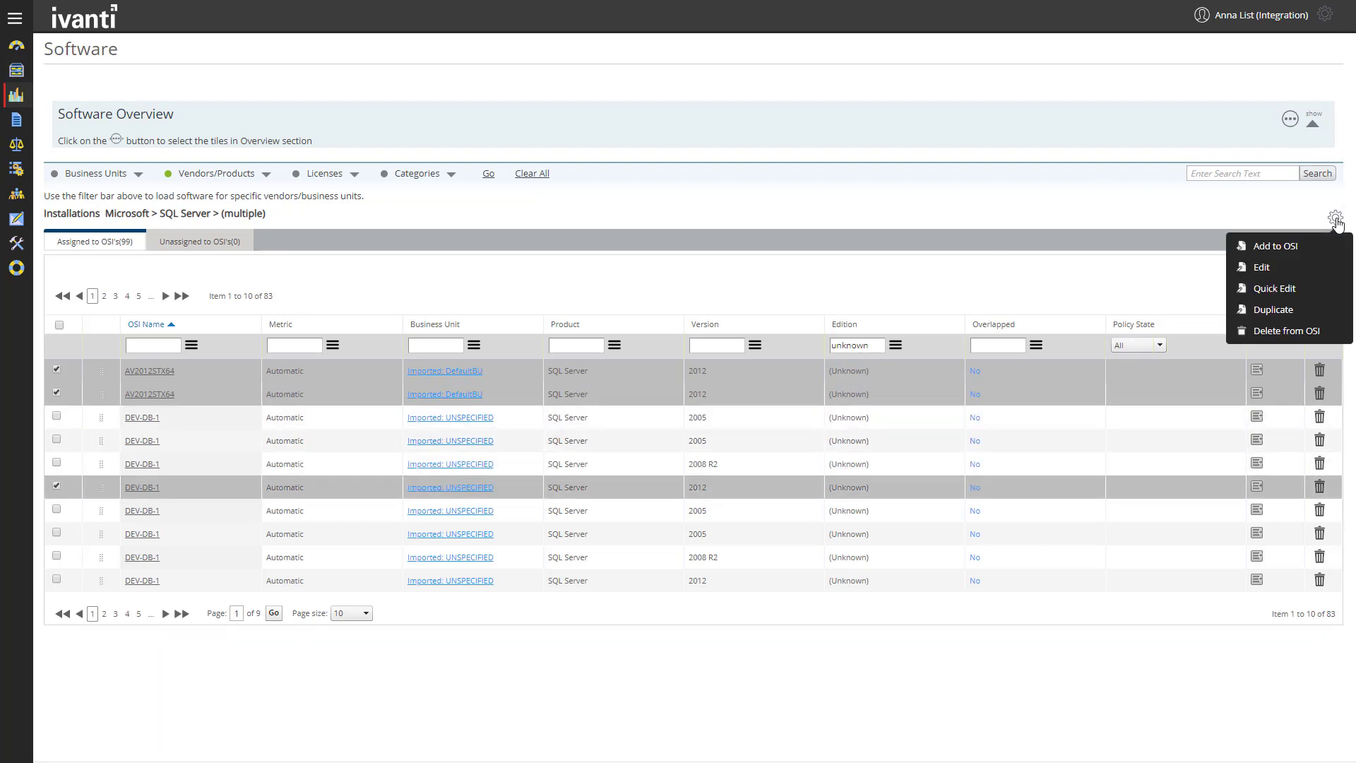
left_click(1284, 292)
Search for "sql server 2012", set the Product property to Microsoft SQL Server 2012 Standard, and update the three selected items.
left_click(437, 282)
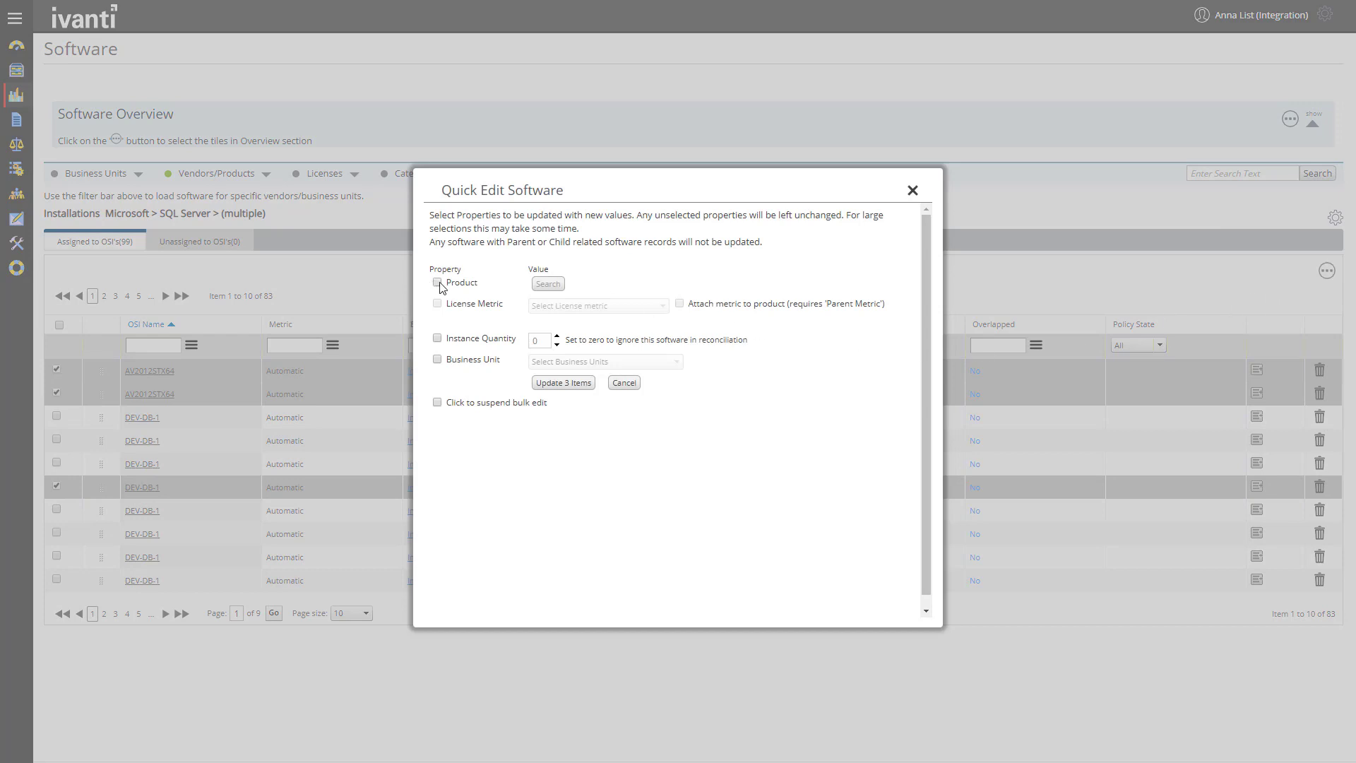
left_click(549, 285)
left_click(500, 221)
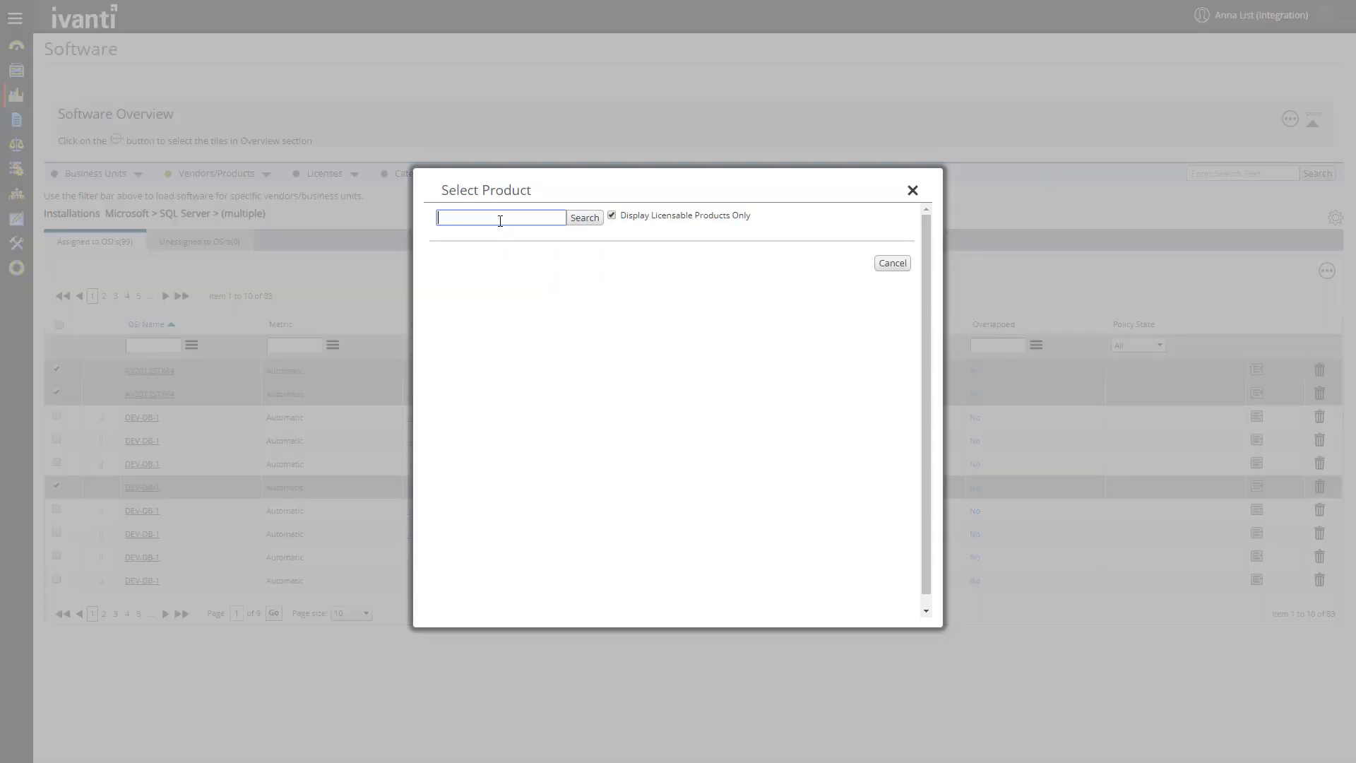
type("sql server 2012")
left_click(592, 220)
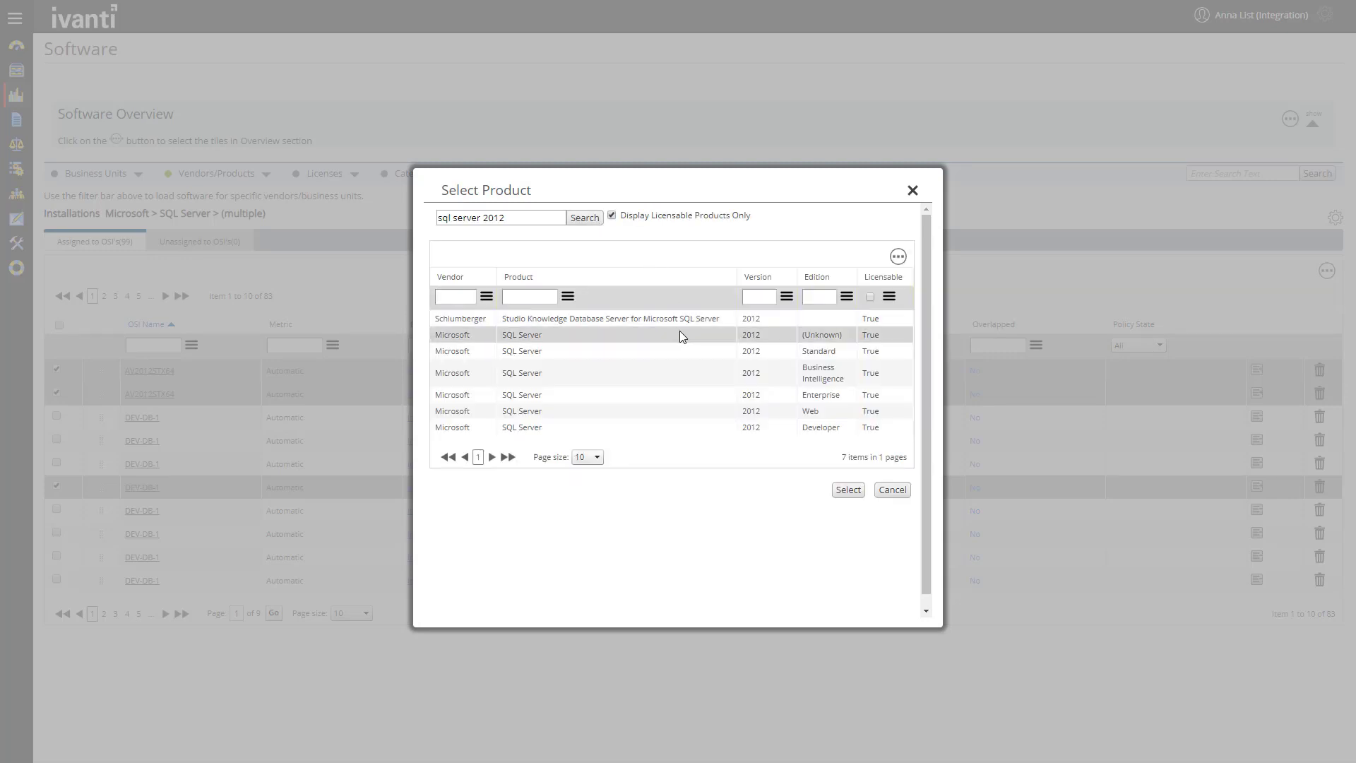
left_click(670, 351)
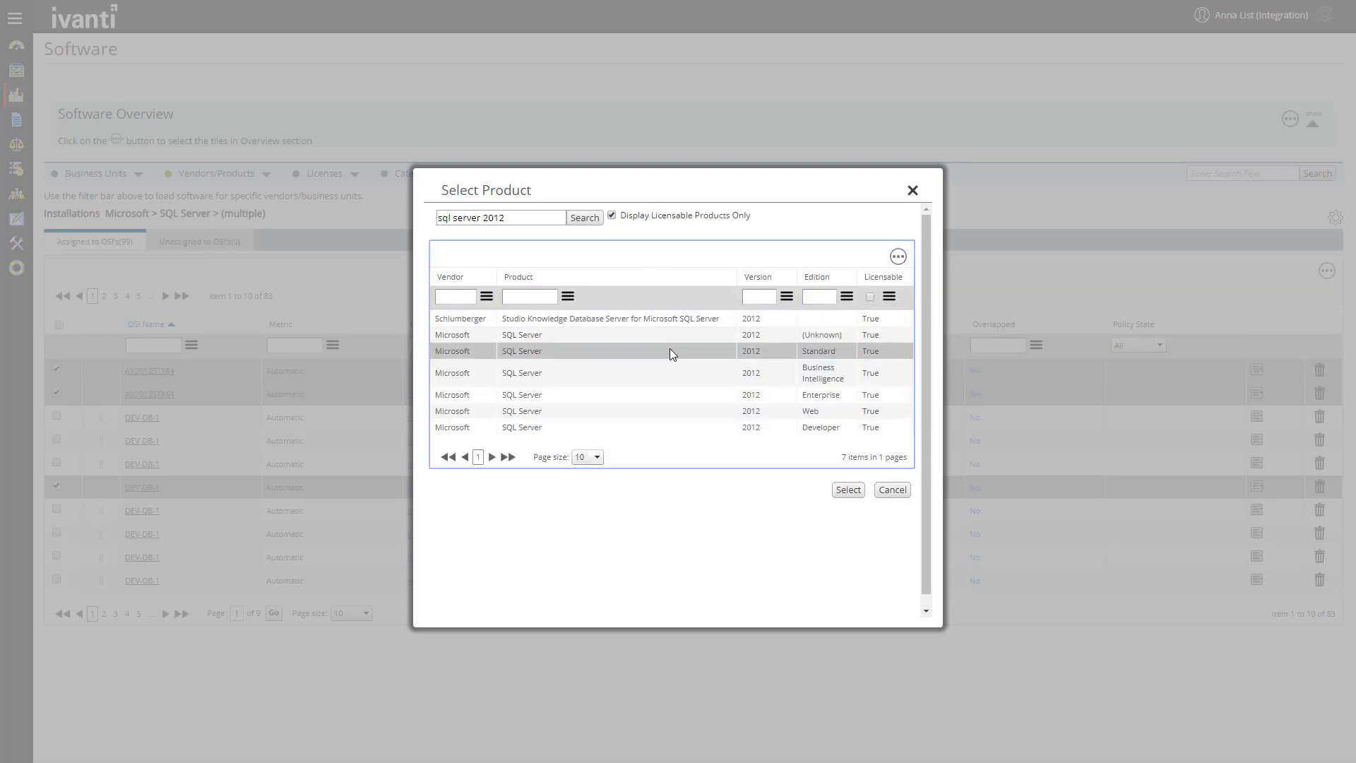
left_click(849, 490)
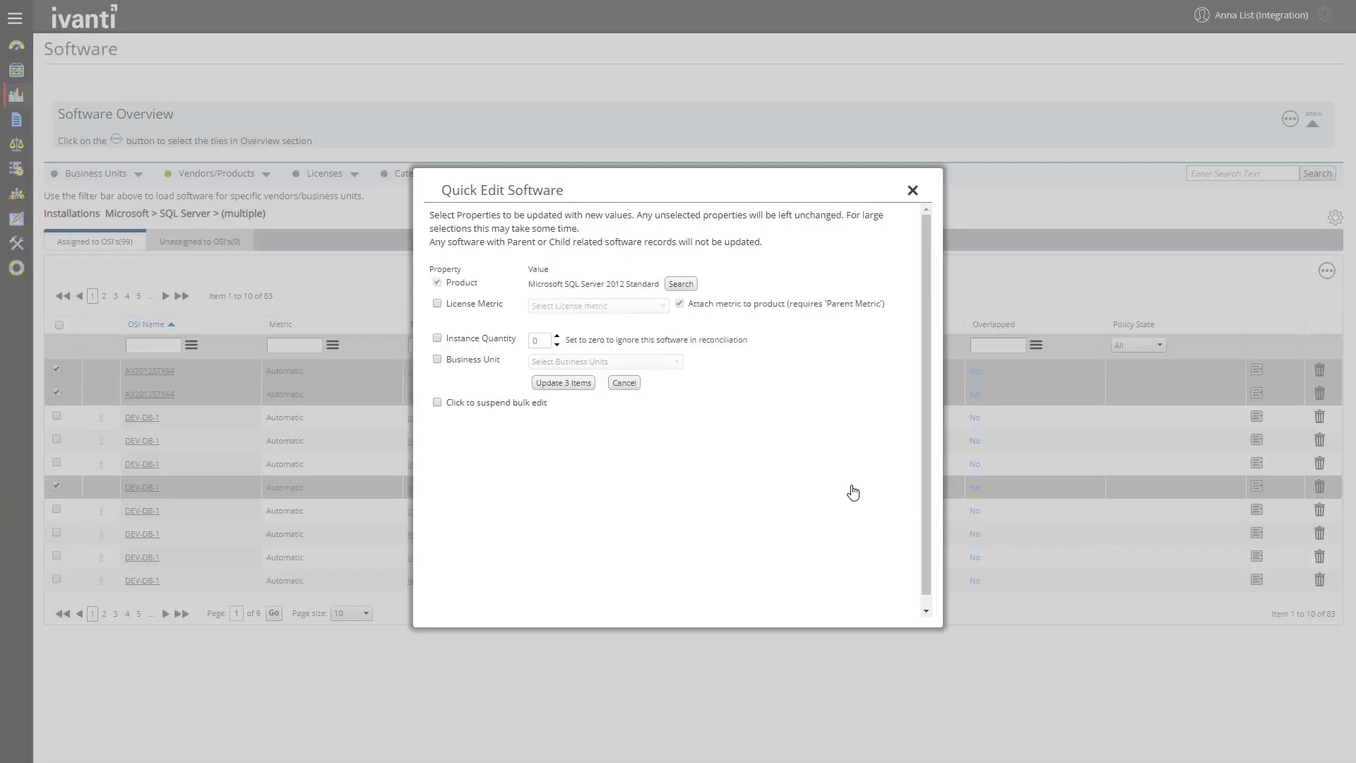
left_click(566, 387)
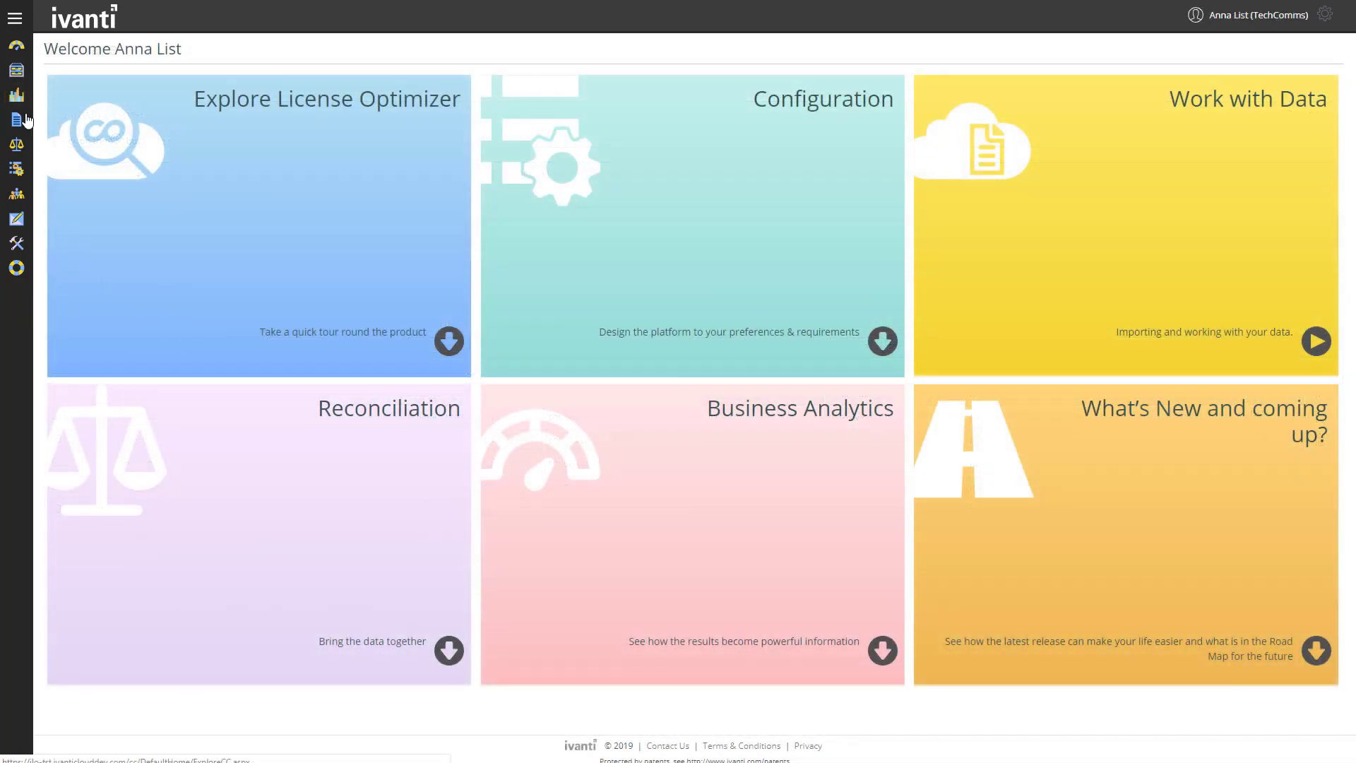
Run a new reconciliation named "Reconciliation 22 January 2019" and confirm the start.
left_click(15, 19)
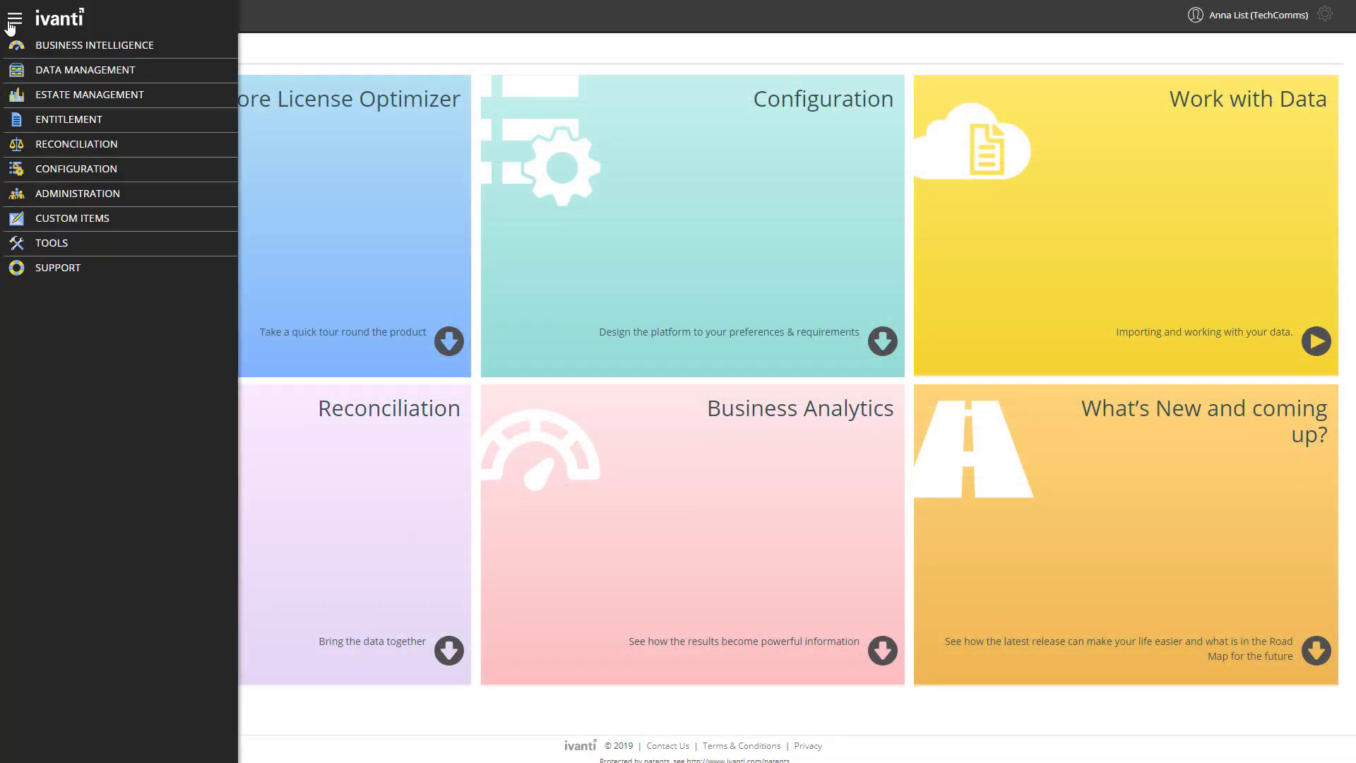
left_click(55, 145)
left_click(74, 168)
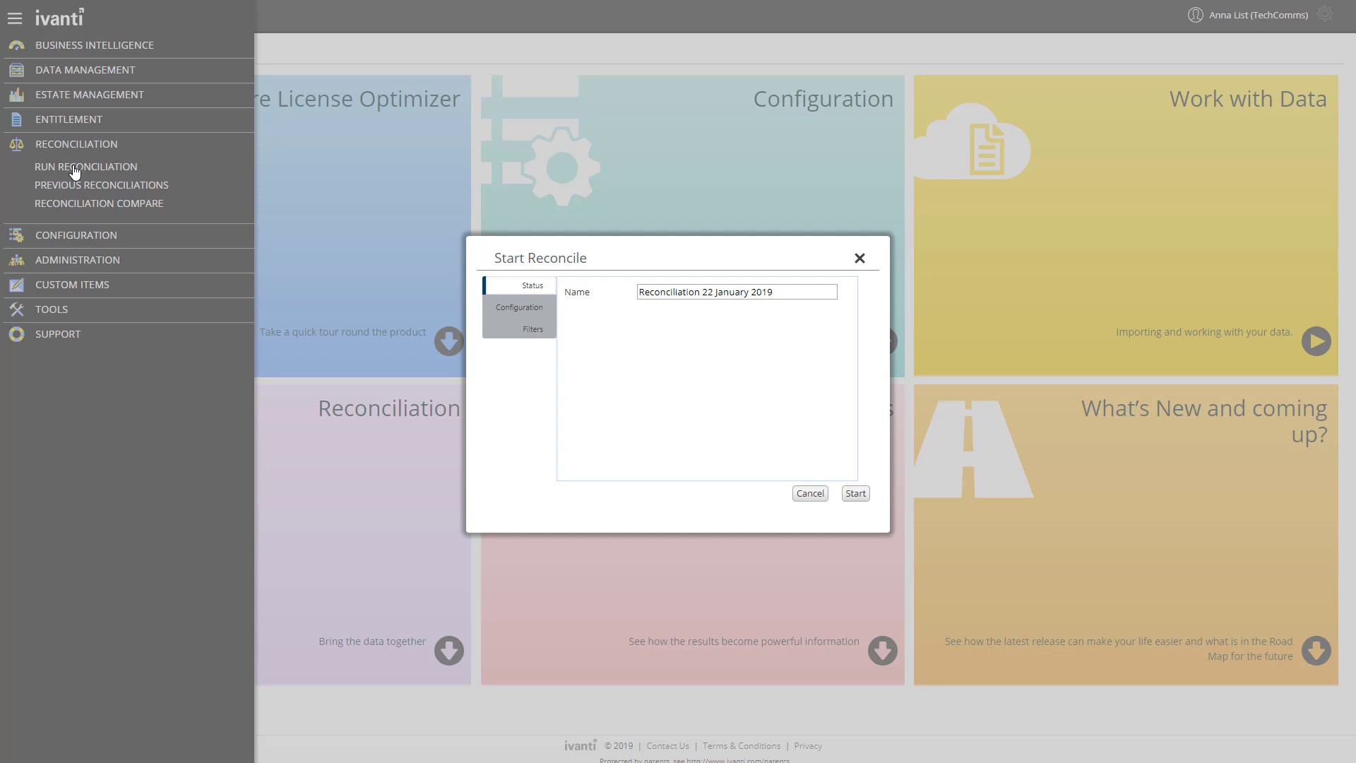
left_click(853, 499)
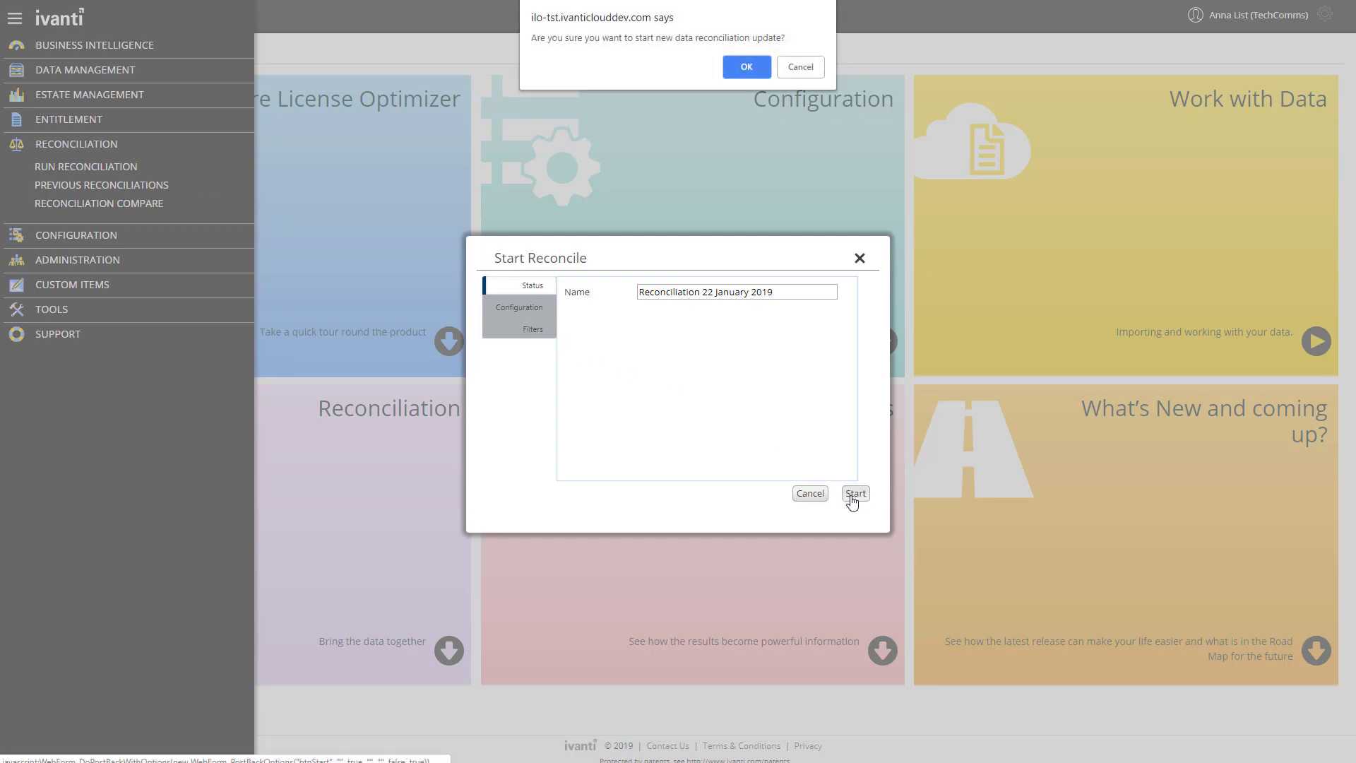
left_click(742, 74)
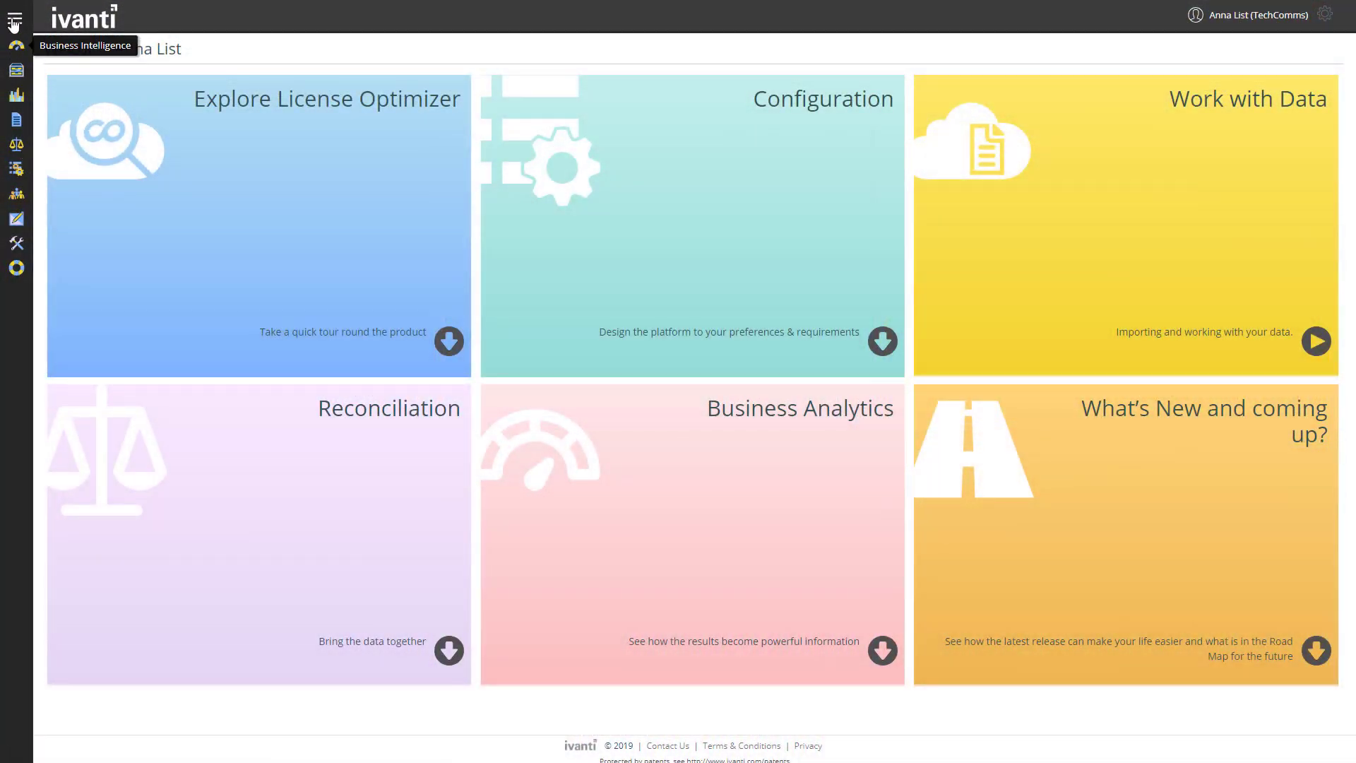
Open the Data Summary under Business Intelligence to review the reconciliation data.
left_click(15, 21)
left_click(60, 47)
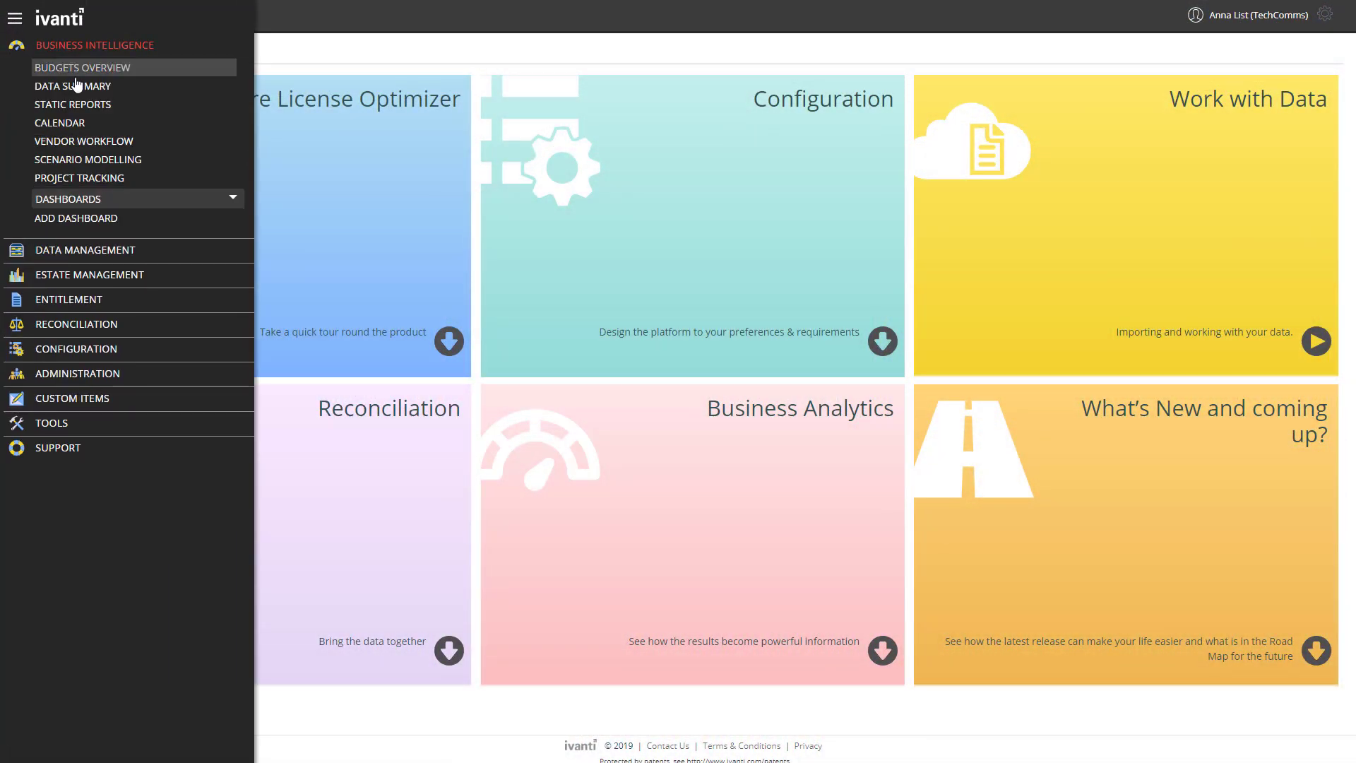
left_click(76, 85)
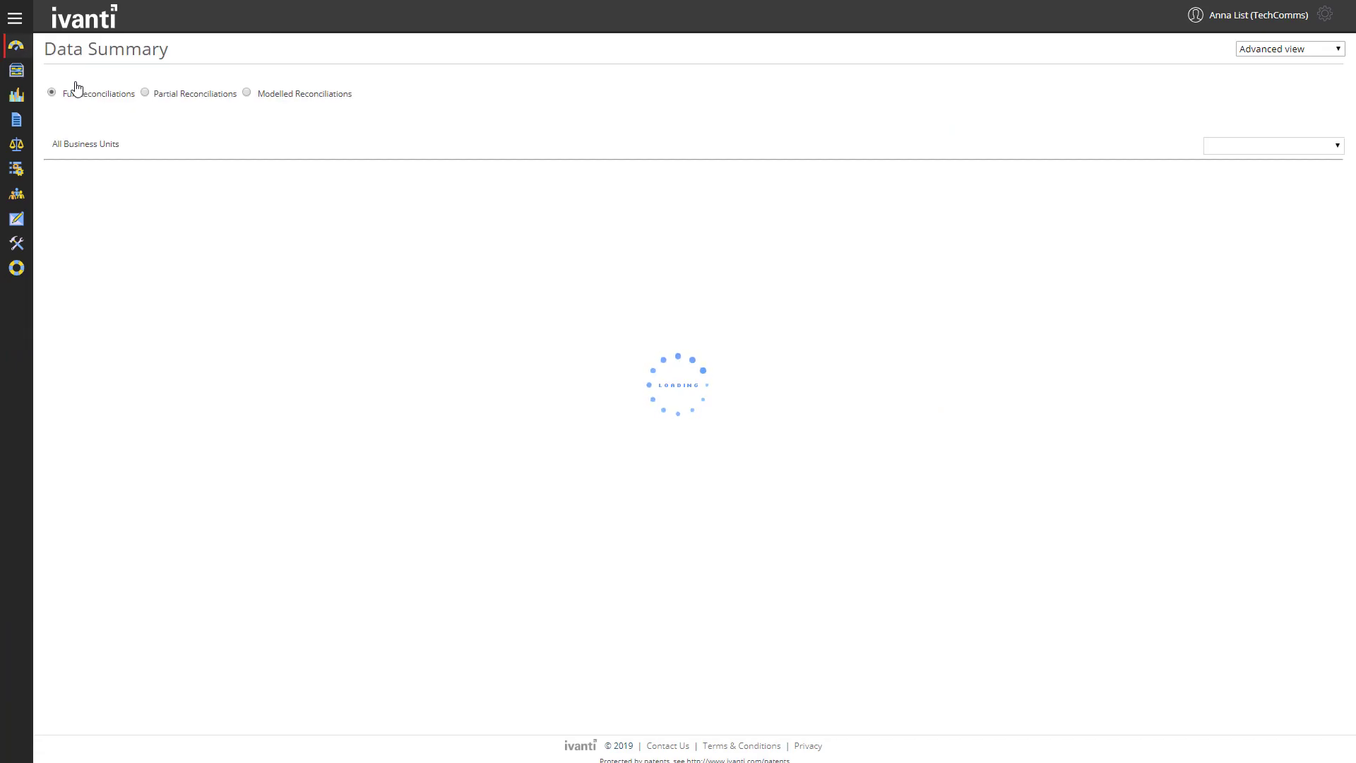